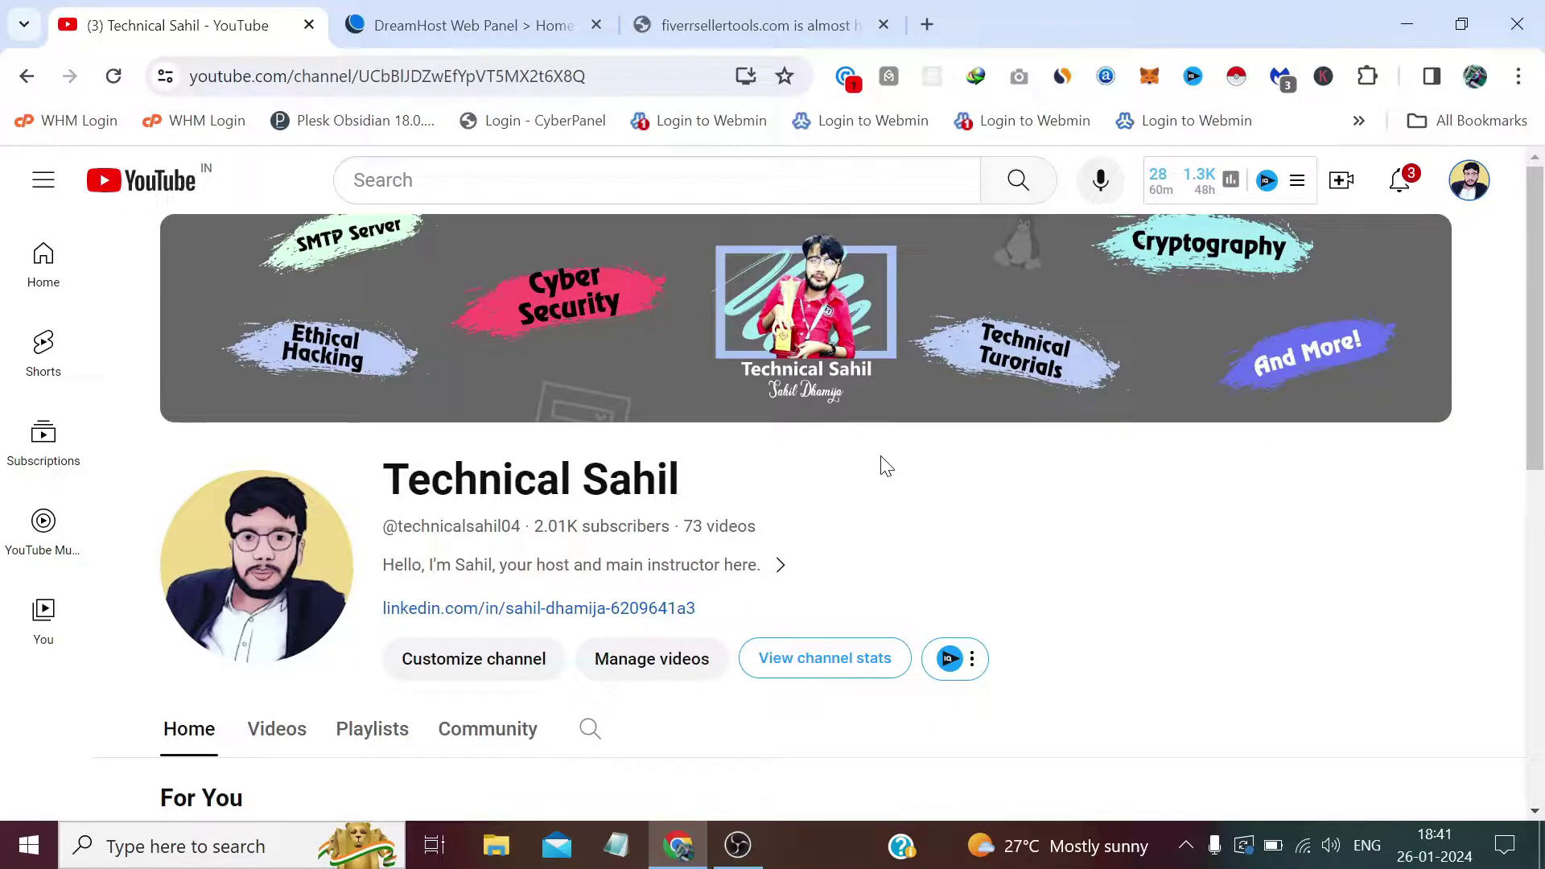
# Switch from the YouTube channel to the DreamHost Web Panel browser tab
pyautogui.click(457, 11)
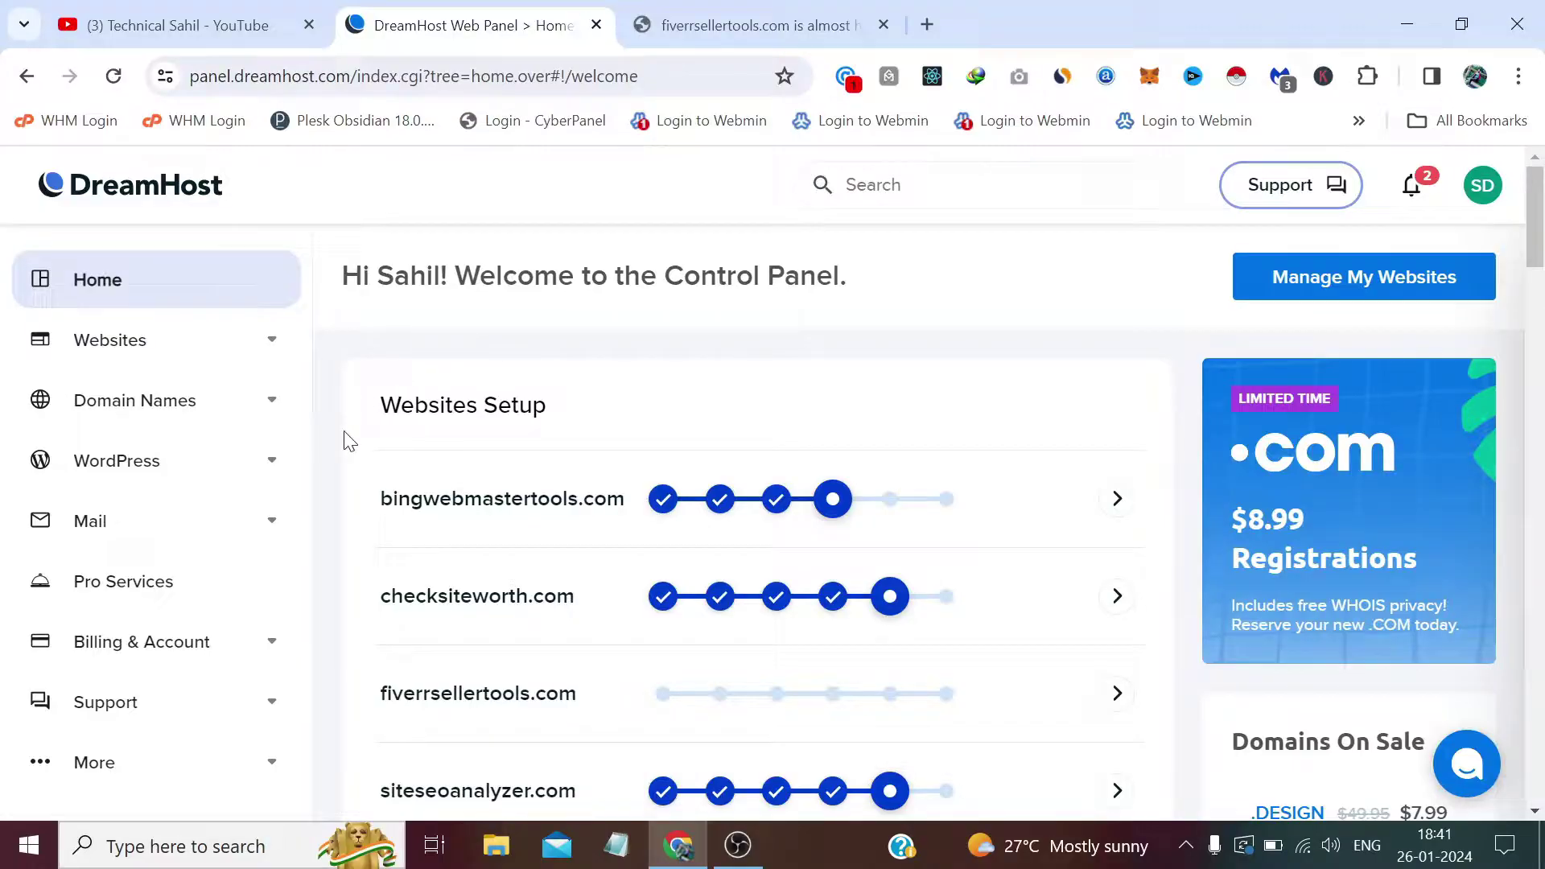
# Expand the WordPress sidebar section and reload fiverrsellertools.com in its own tab
pyautogui.click(238, 476)
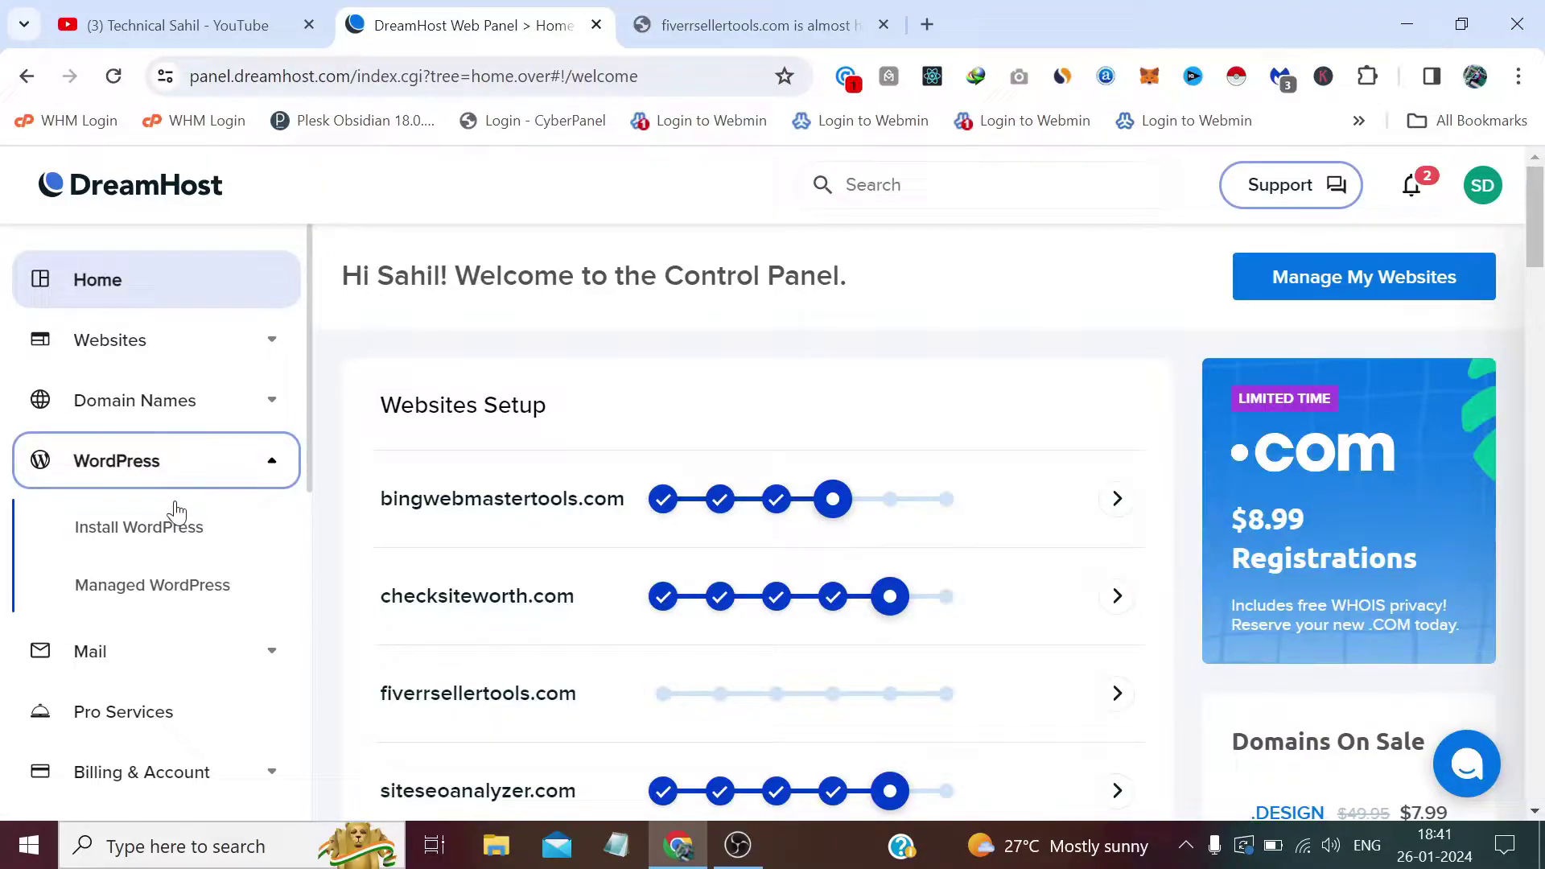
pyautogui.click(148, 523)
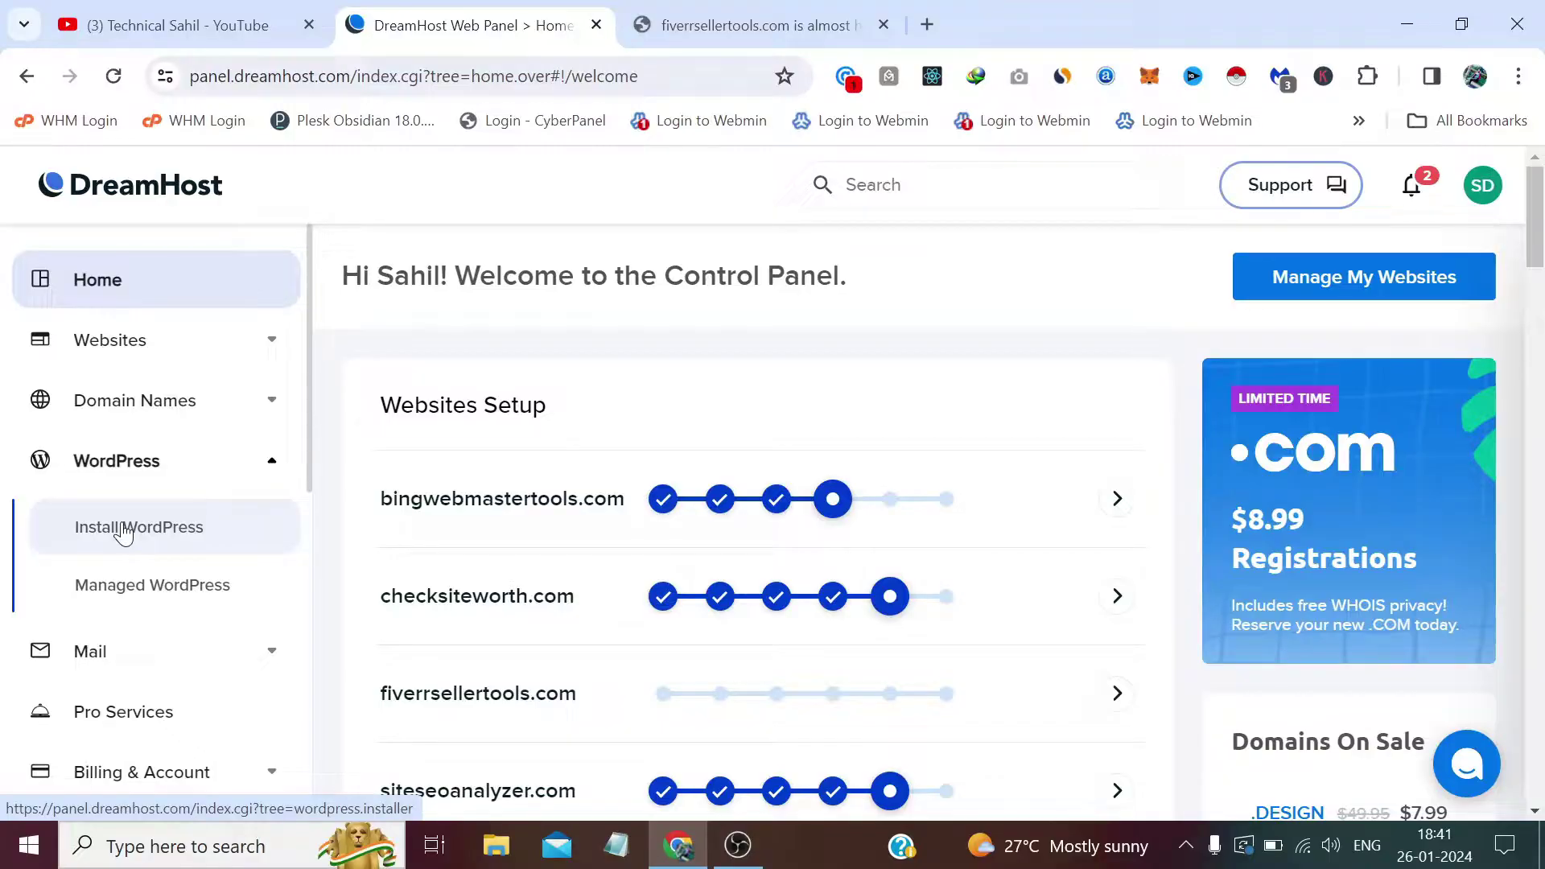
pyautogui.click(707, 20)
pyautogui.click(354, 76)
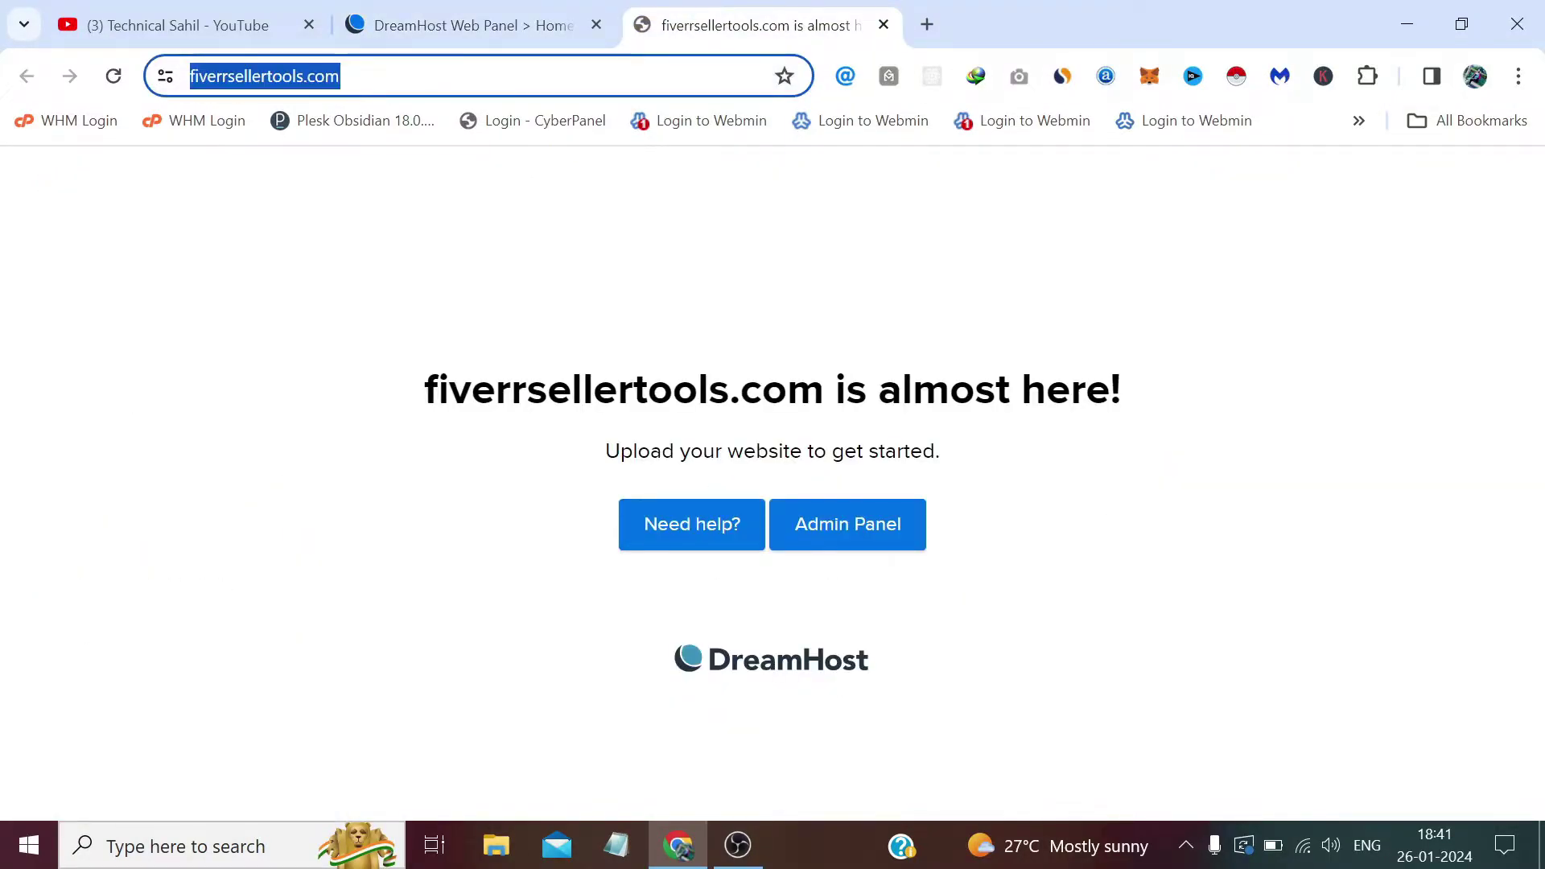
pyautogui.press('Return')
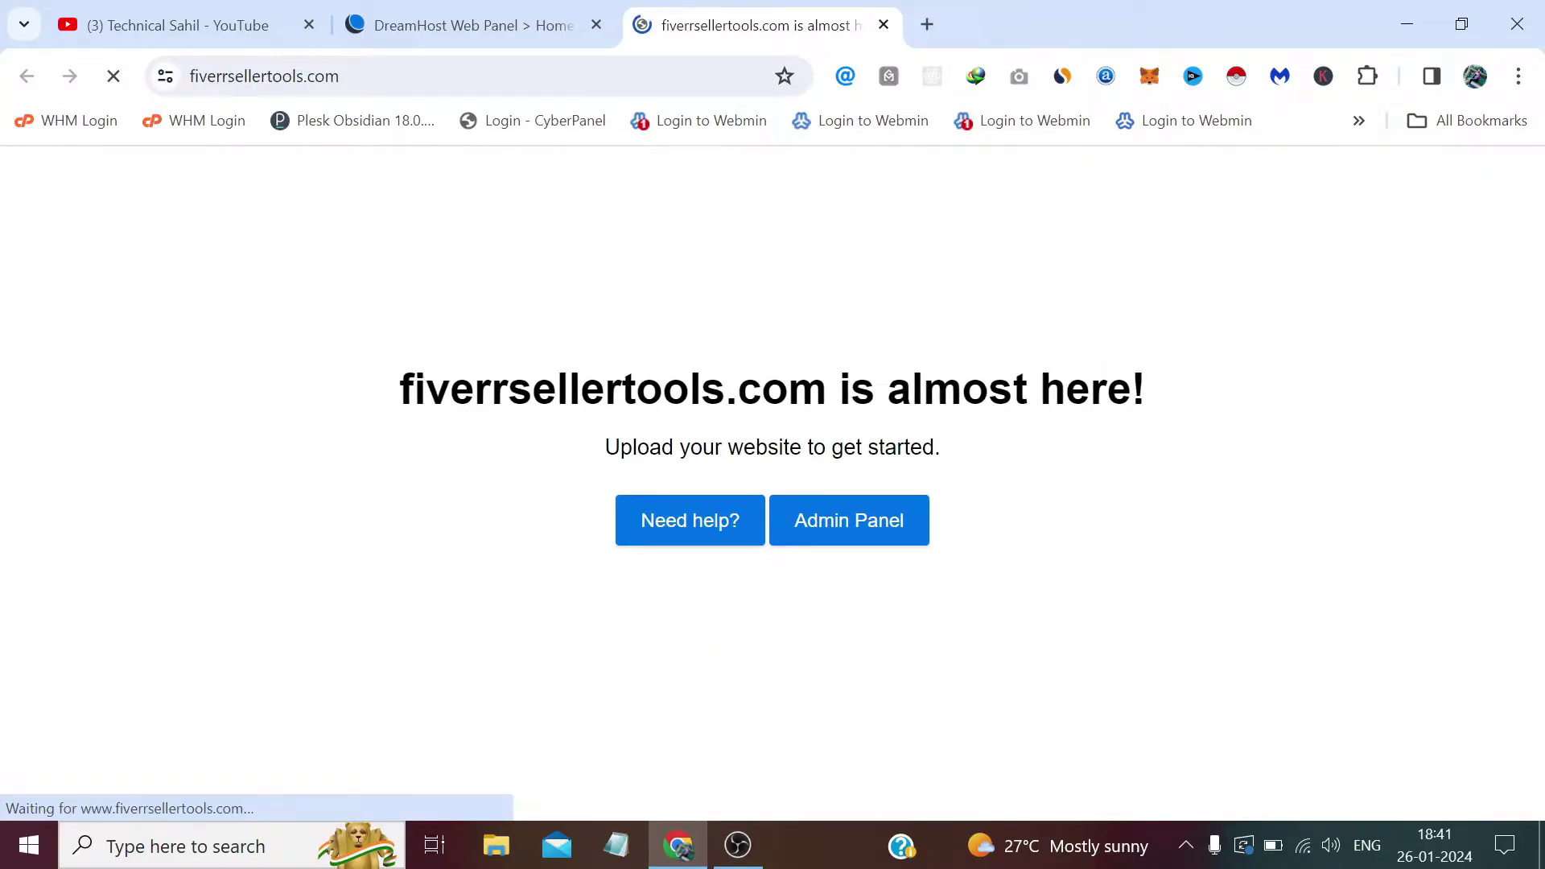
# Recheck the fiverrsellertools.com 'almost here' placeholder, then return to the DreamHost panel
pyautogui.click(541, 25)
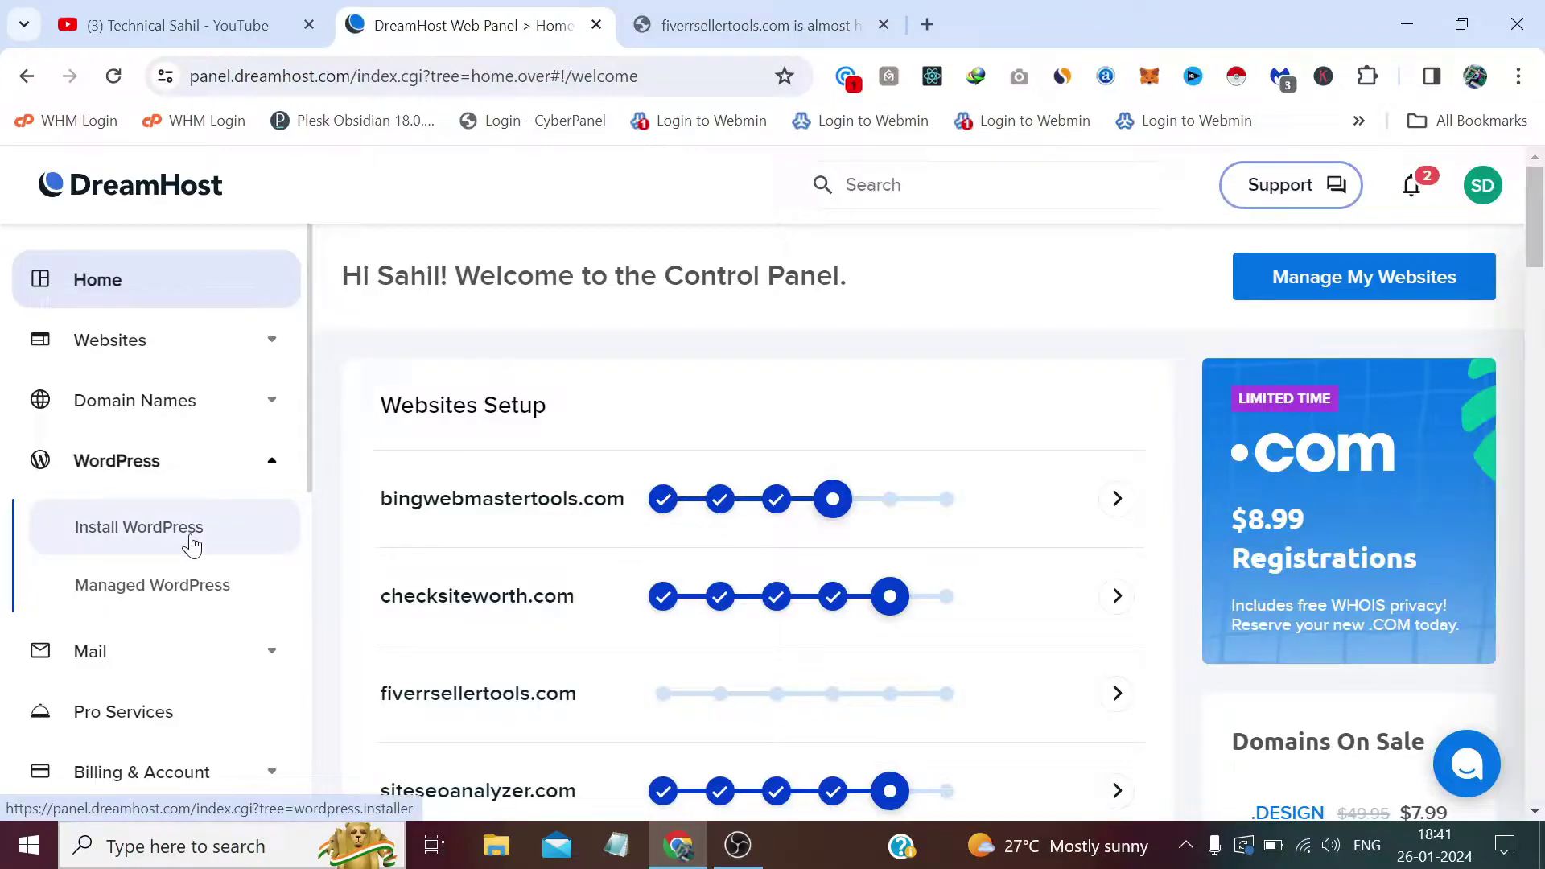
pyautogui.click(707, 21)
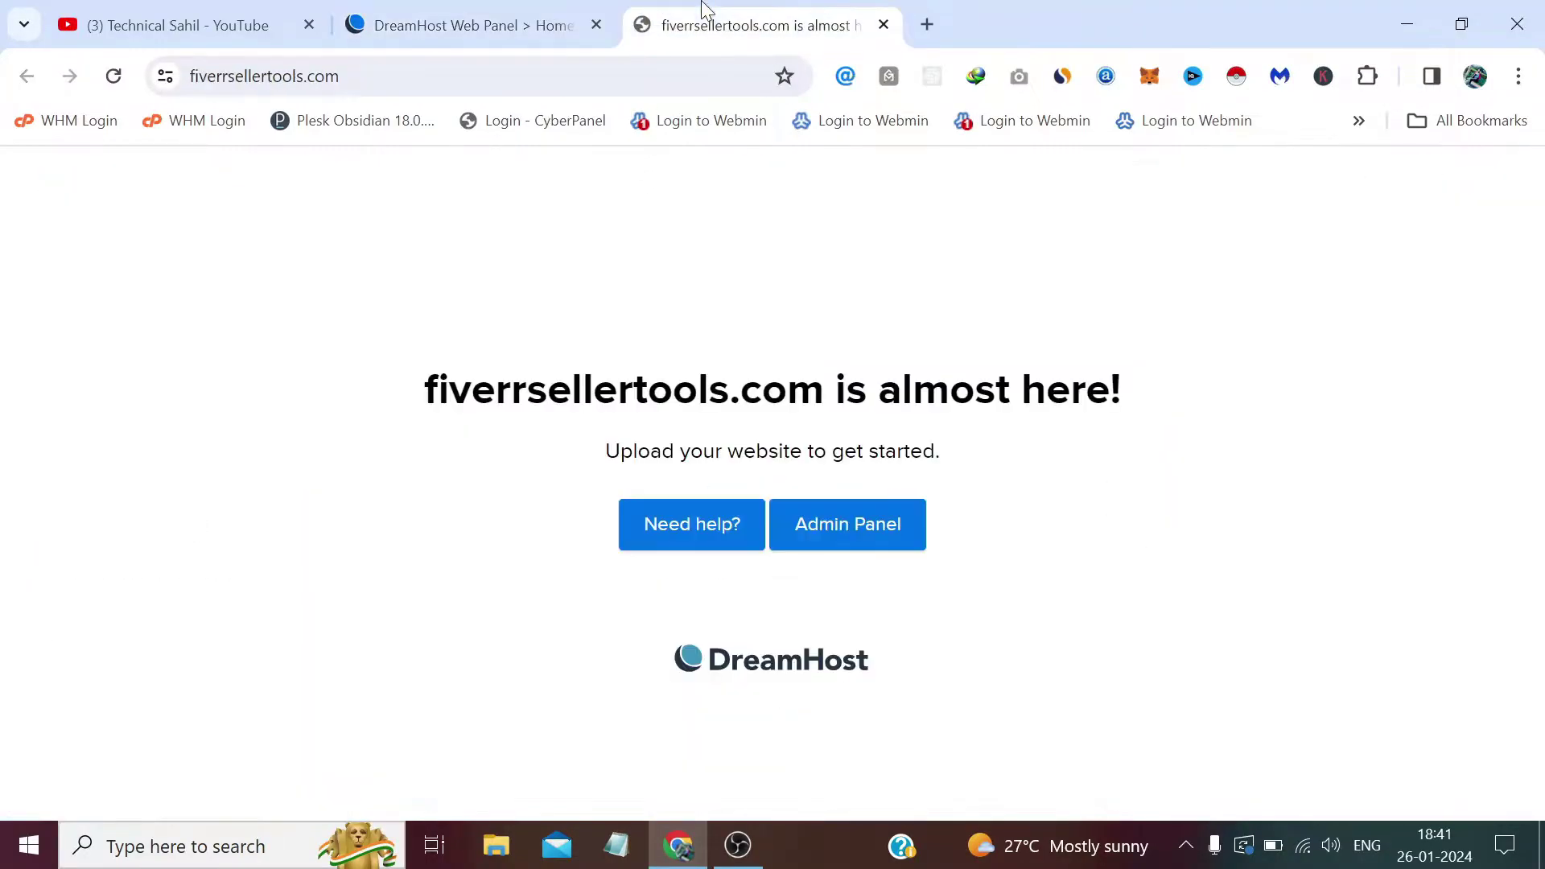
pyautogui.click(507, 18)
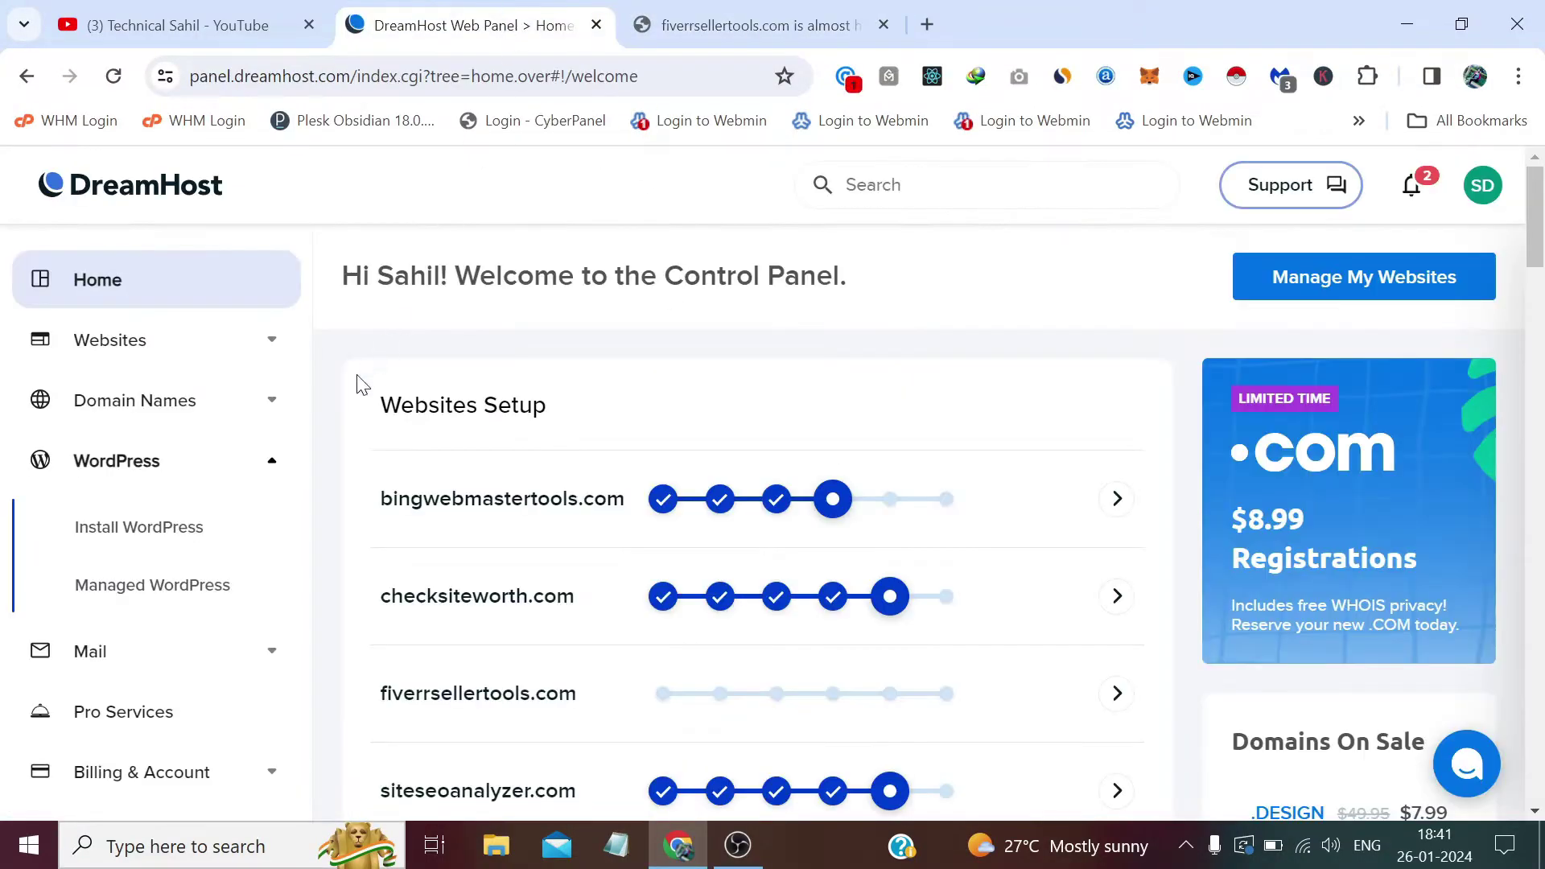
# Open Install WordPress, select fiverrsellertools.com as the domain, and reveal the Advanced settings
pyautogui.click(166, 538)
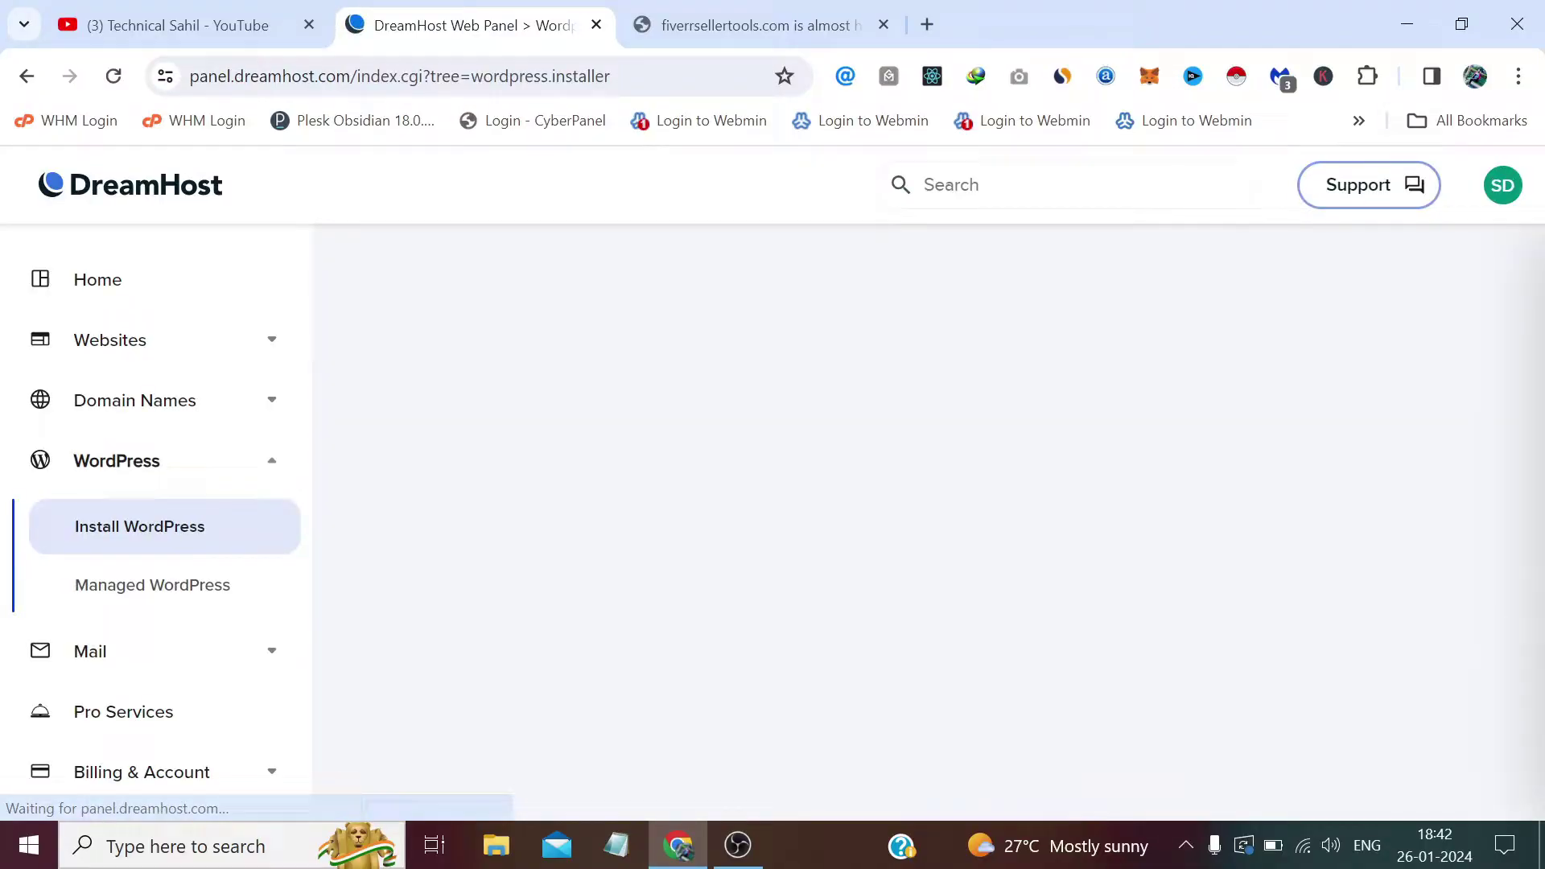
pyautogui.scroll(-4, 764, 306)
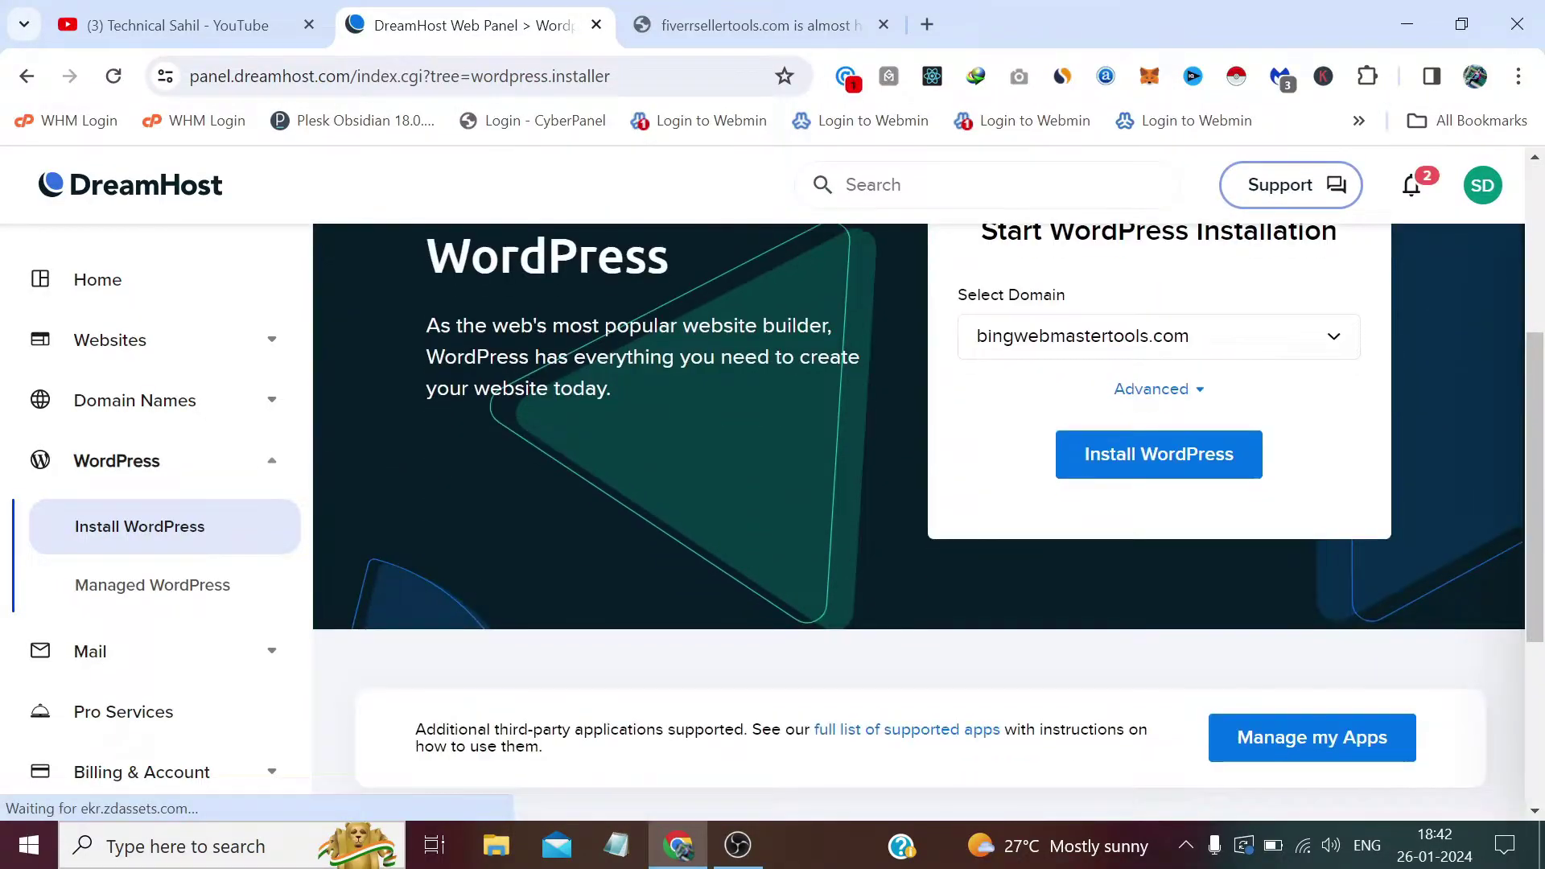
pyautogui.click(1020, 338)
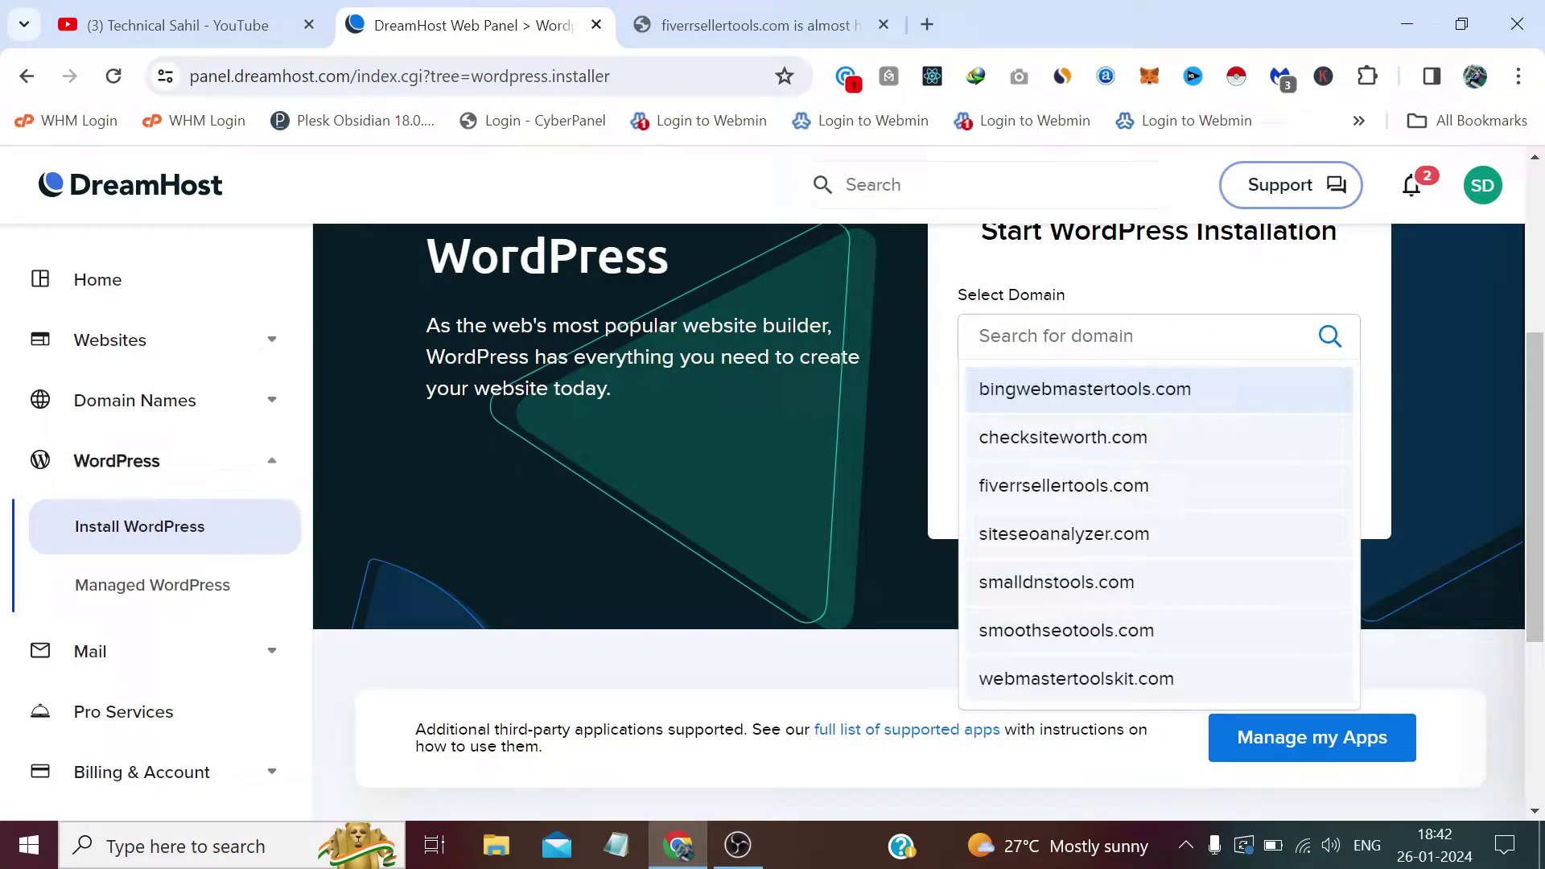
pyautogui.click(1038, 491)
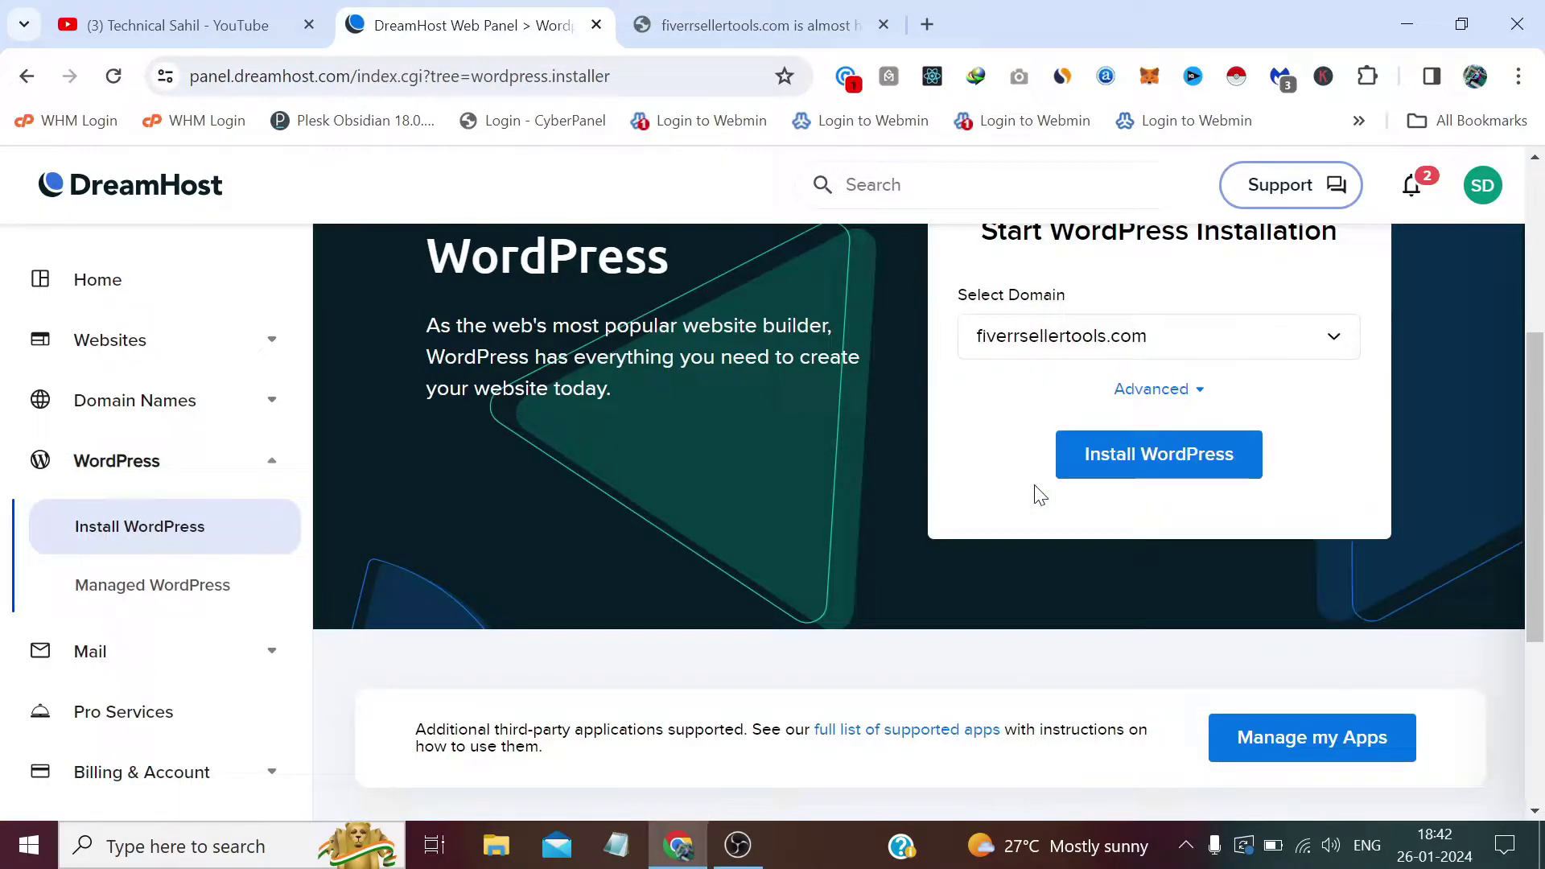
pyautogui.click(1195, 392)
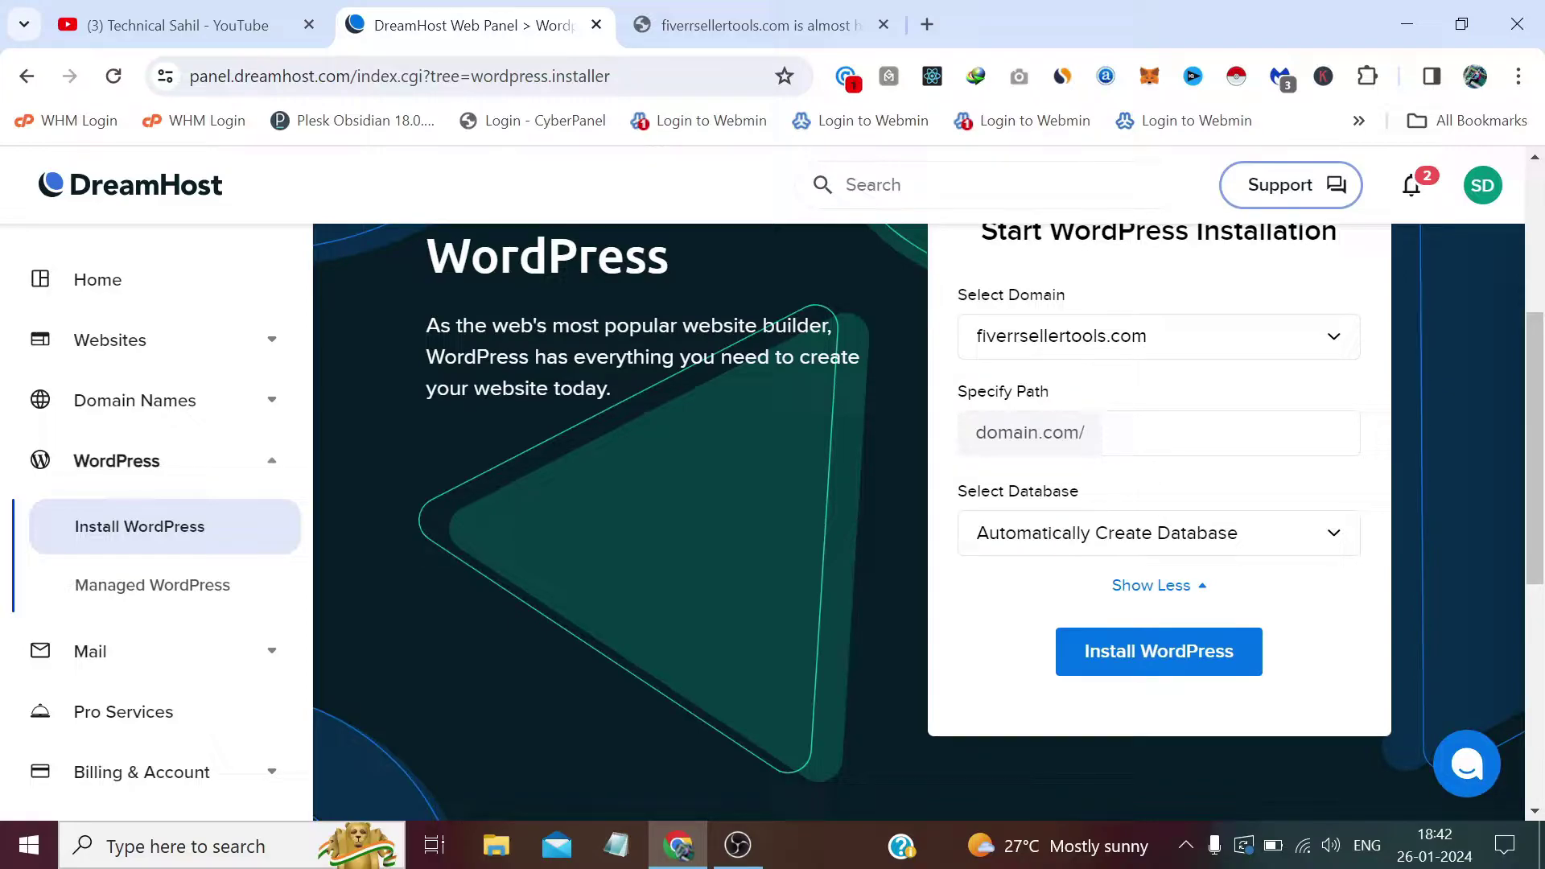
# Keep the database on Automatically Create Database and collapse the advanced settings
pyautogui.click(1034, 553)
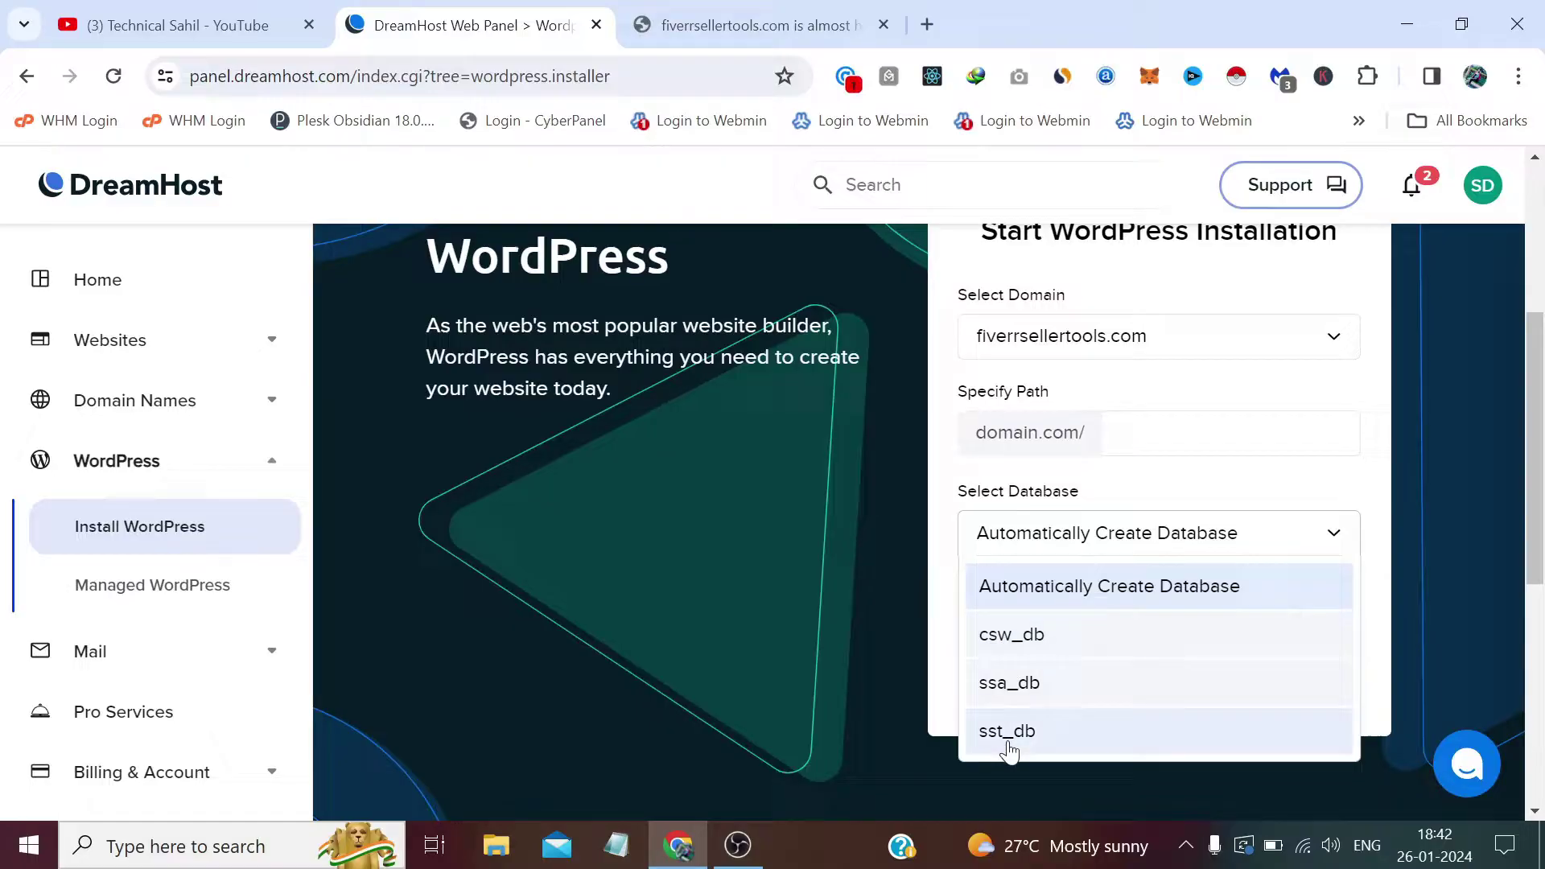
pyautogui.click(1057, 604)
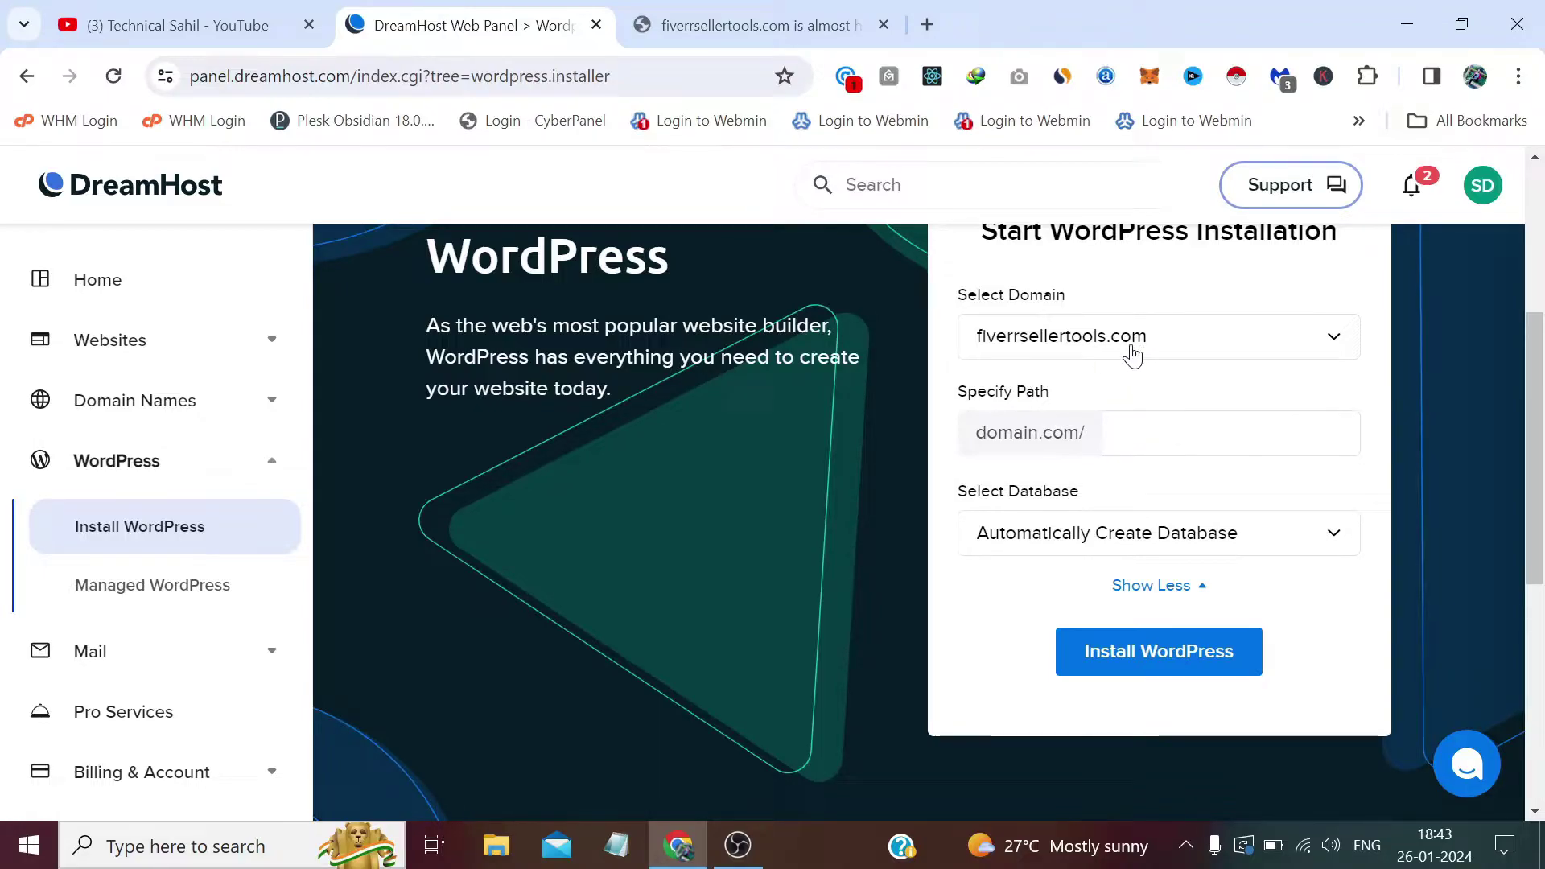
pyautogui.click(1153, 588)
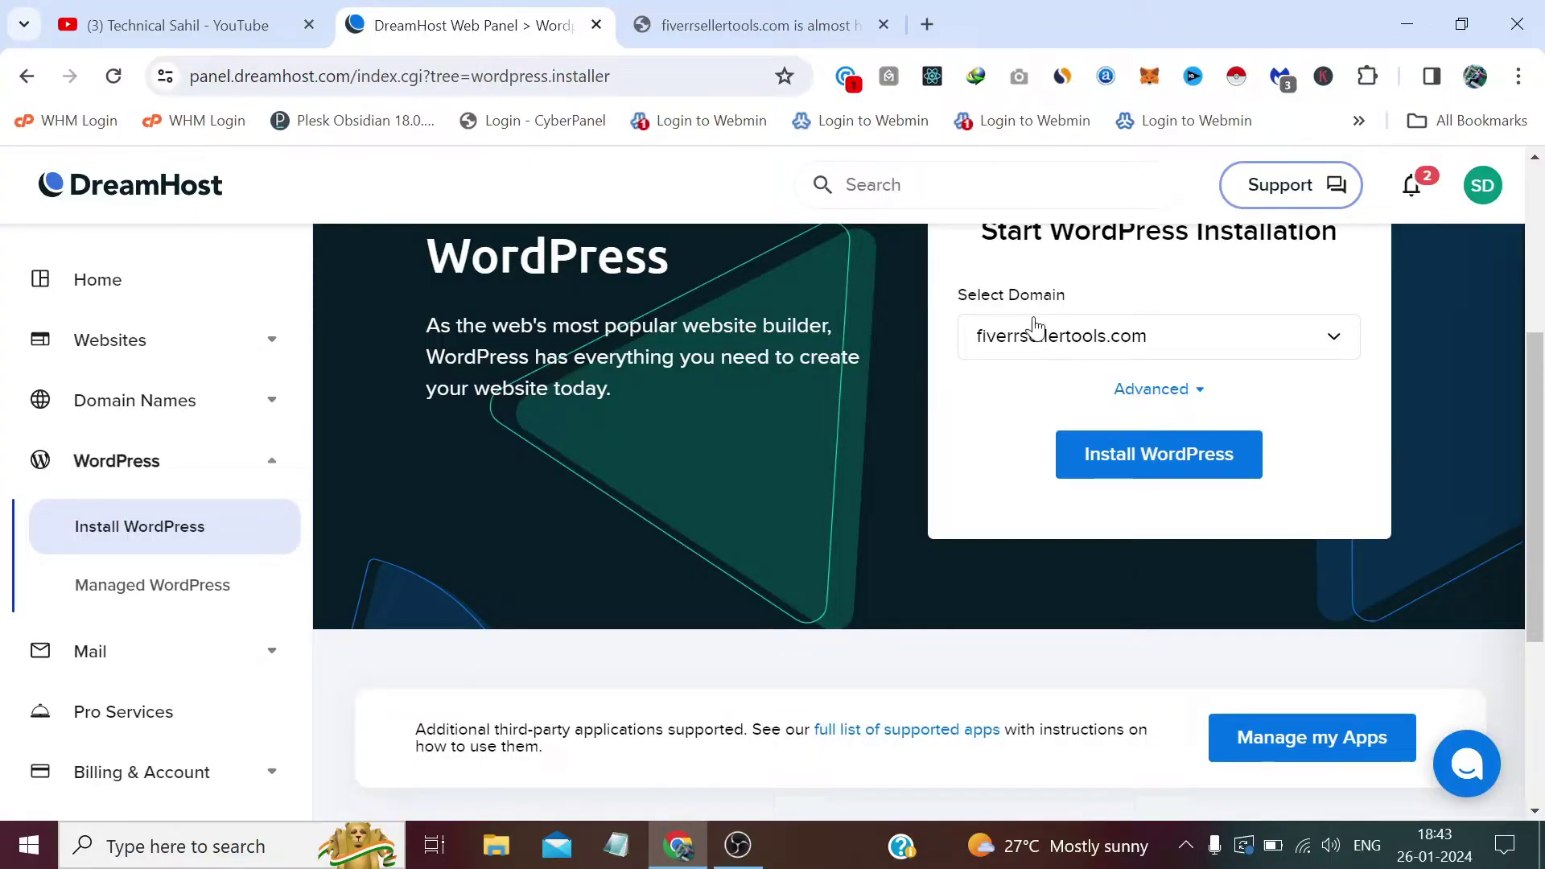
# Start the WordPress install for fiverrsellertools.com and browse the site-purpose options
pyautogui.click(1152, 469)
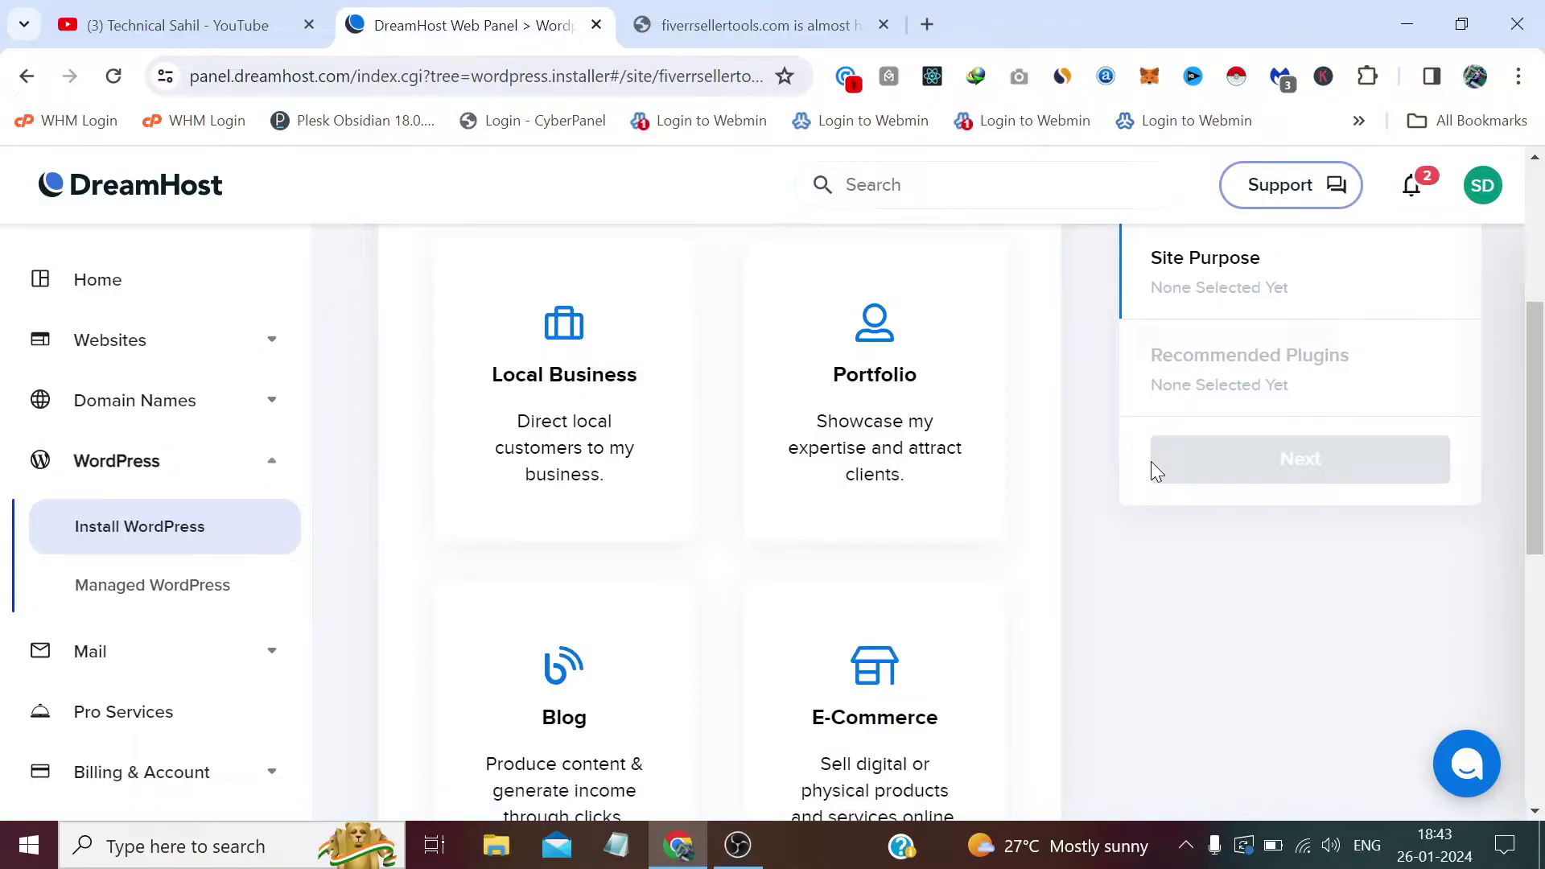
pyautogui.scroll(3, 1127, 465)
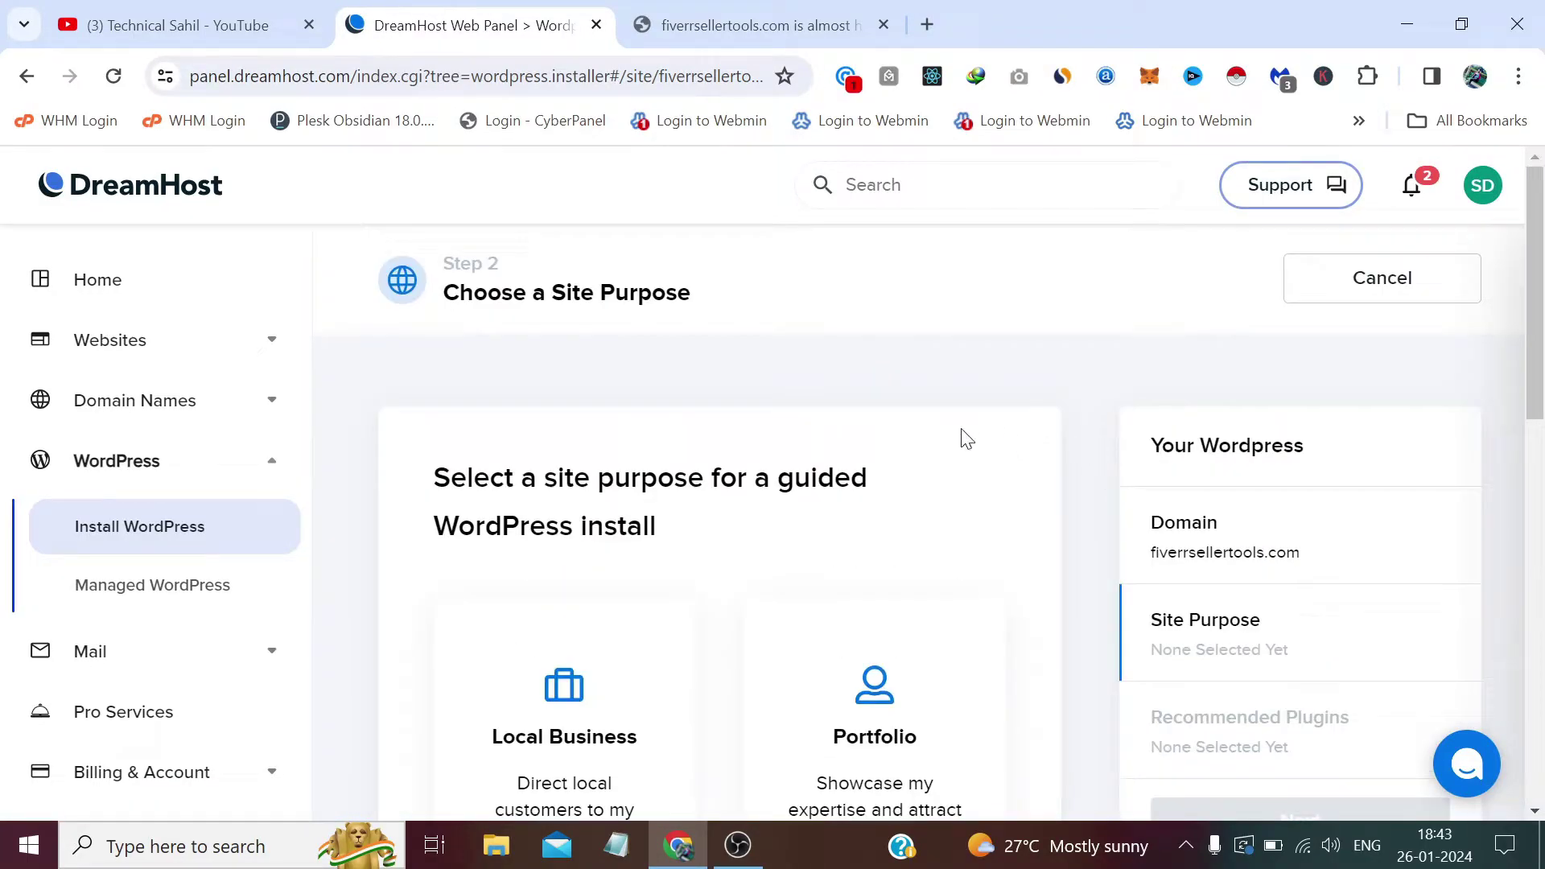
pyautogui.scroll(-1, 963, 437)
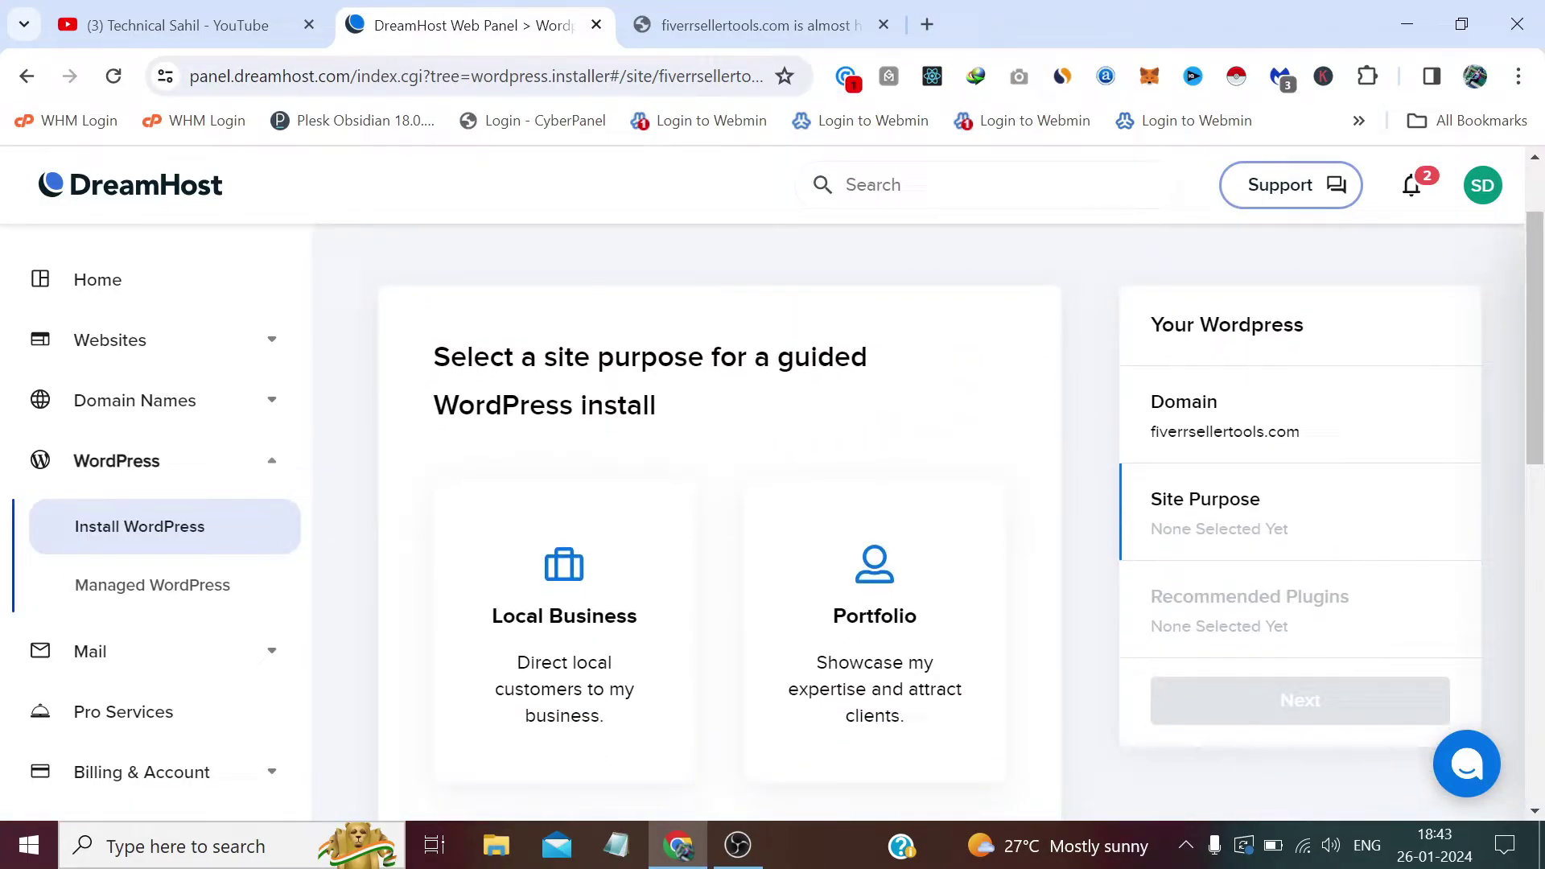
pyautogui.scroll(-1, 679, 400)
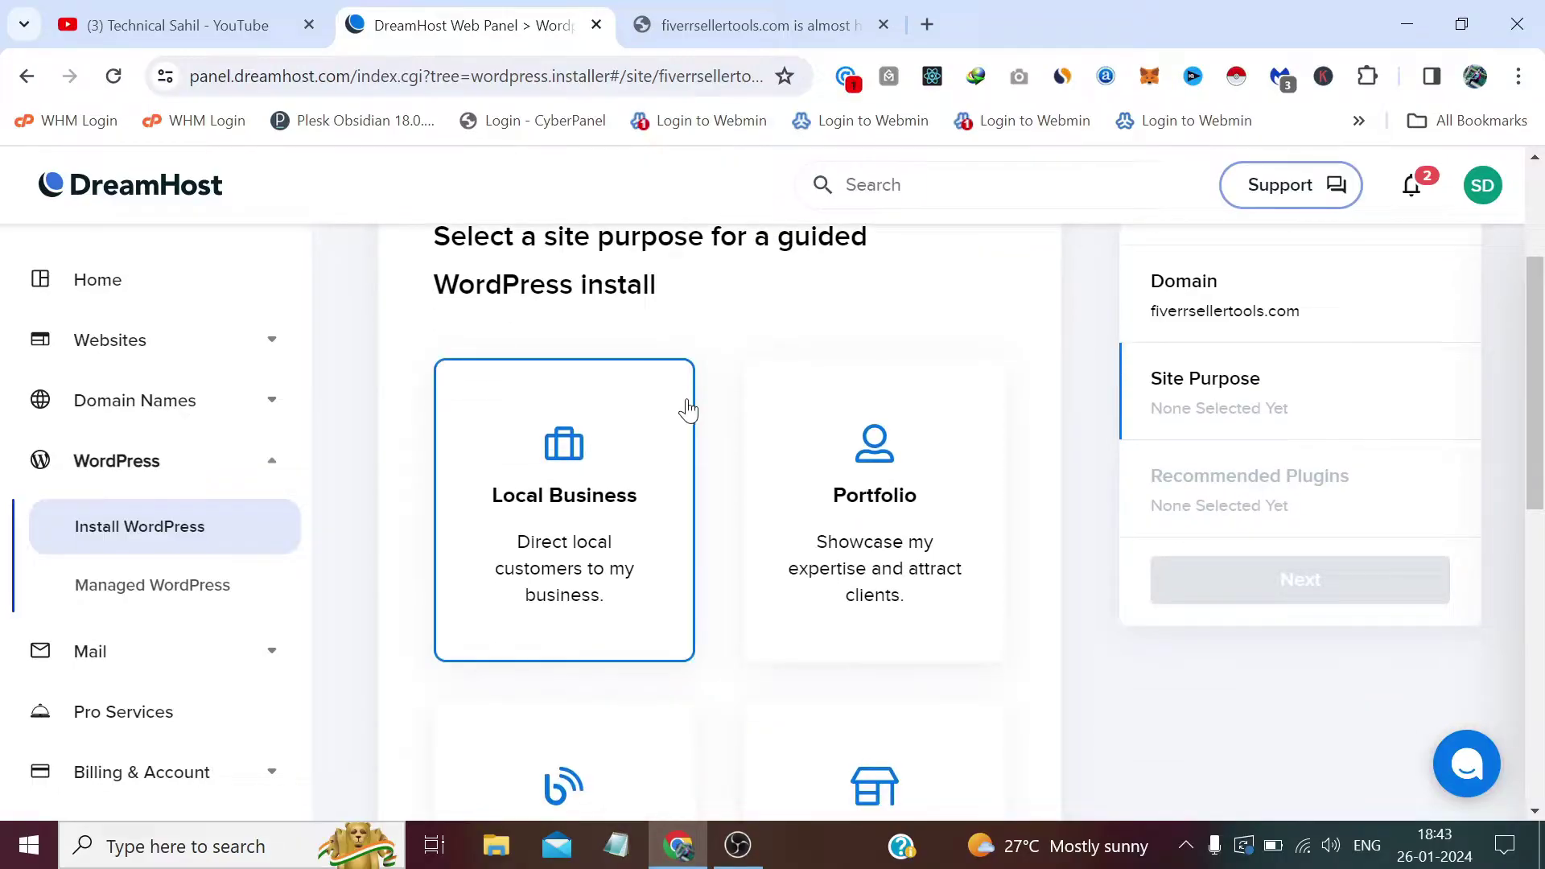
pyautogui.scroll(-3, 700, 372)
pyautogui.scroll(3, 693, 373)
pyautogui.scroll(-2, 628, 402)
pyautogui.scroll(-5, 973, 325)
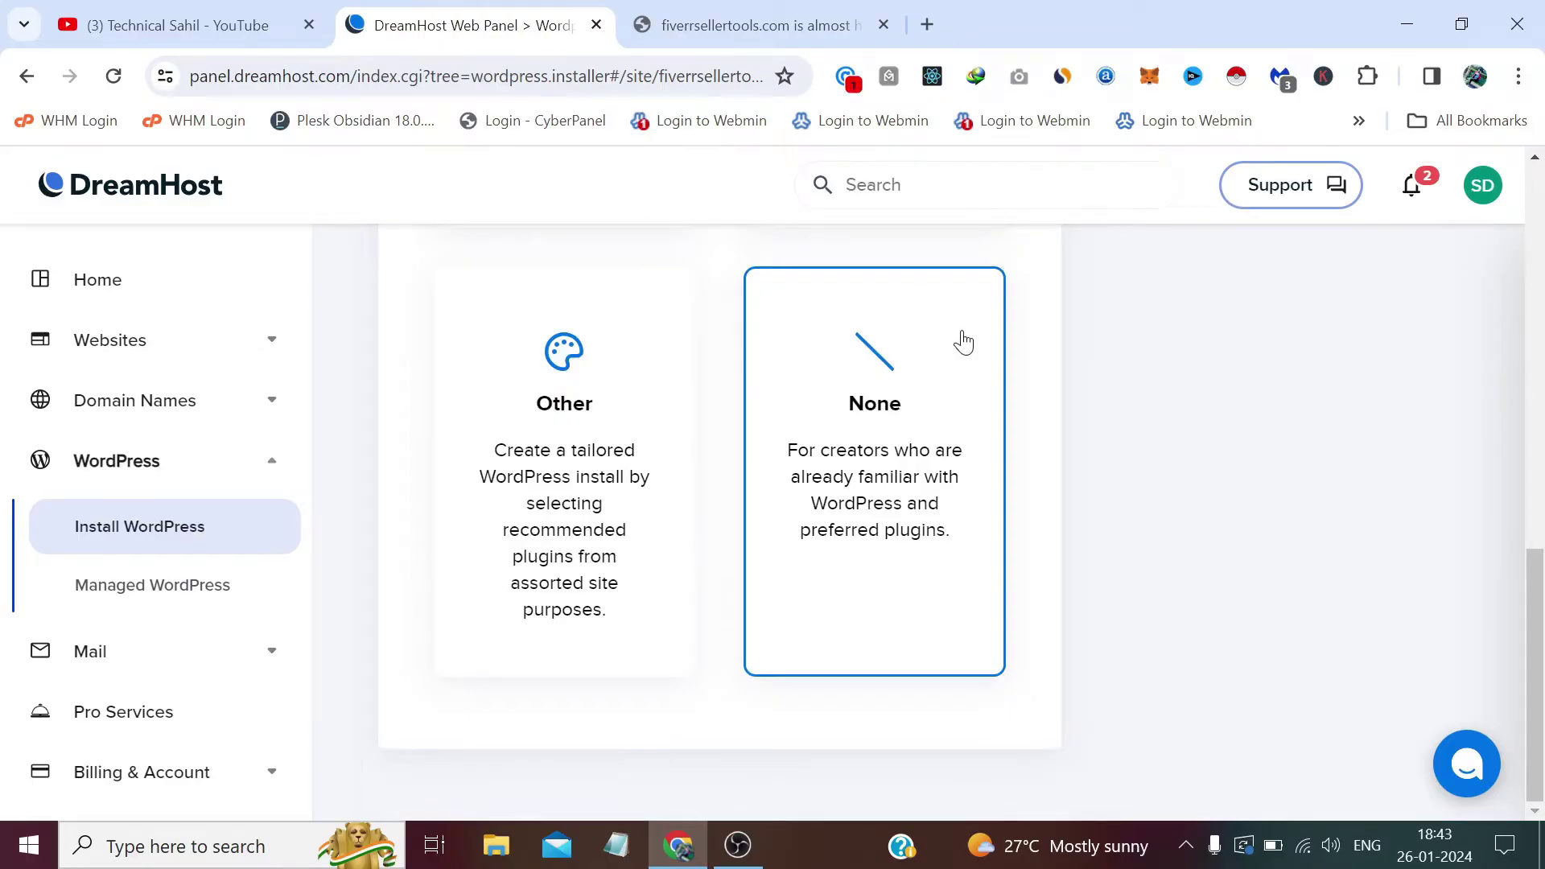
# Choose None as the WordPress site purpose
pyautogui.click(896, 415)
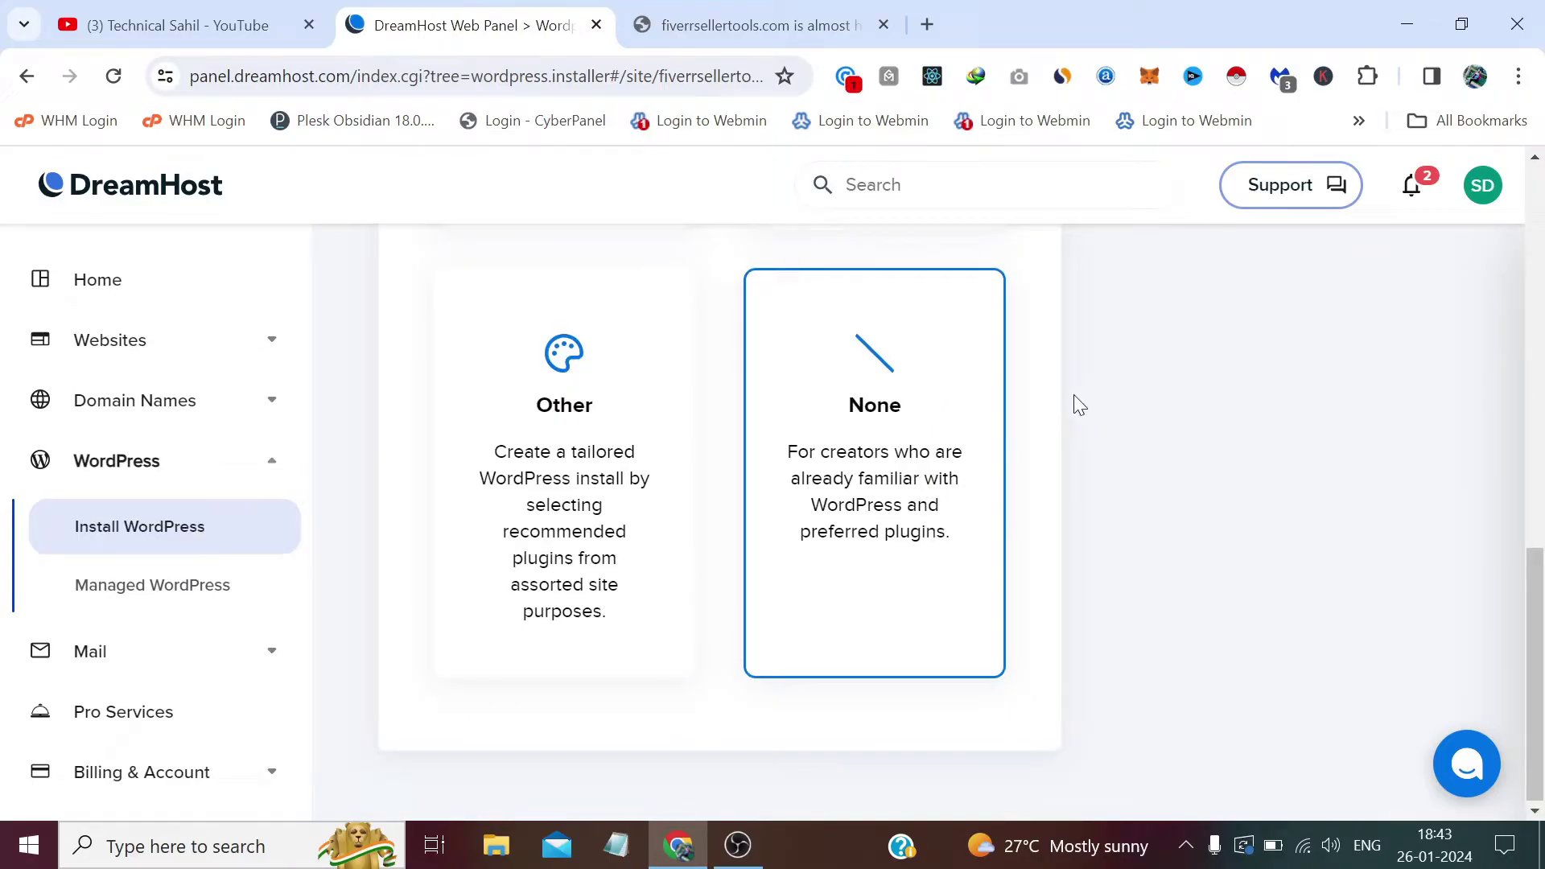
pyautogui.scroll(4, 1074, 394)
pyautogui.scroll(4, 881, 411)
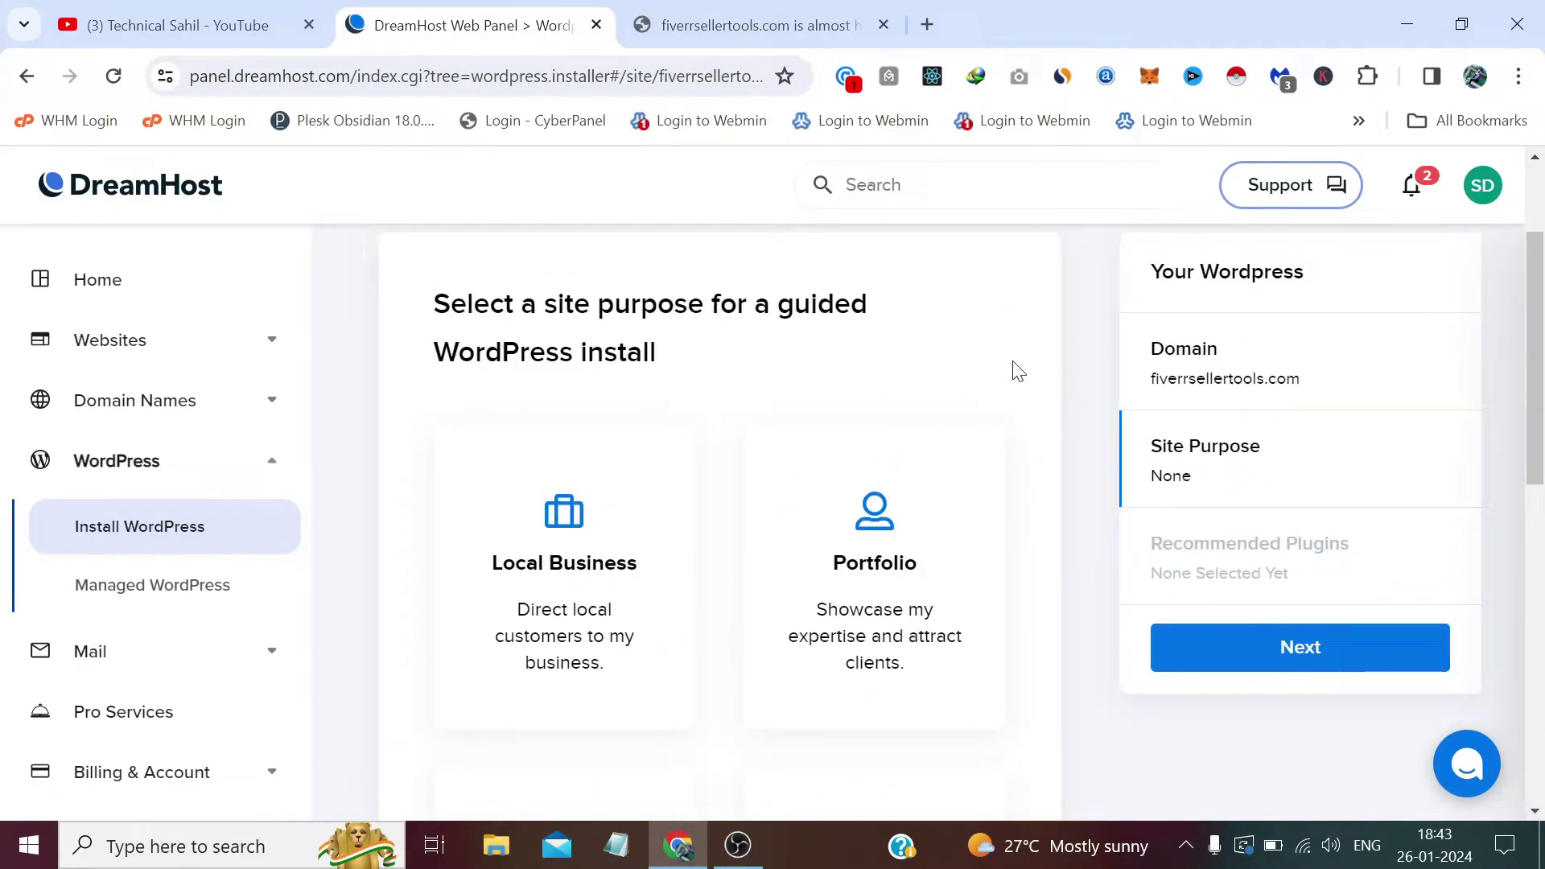
pyautogui.scroll(-5, 1086, 385)
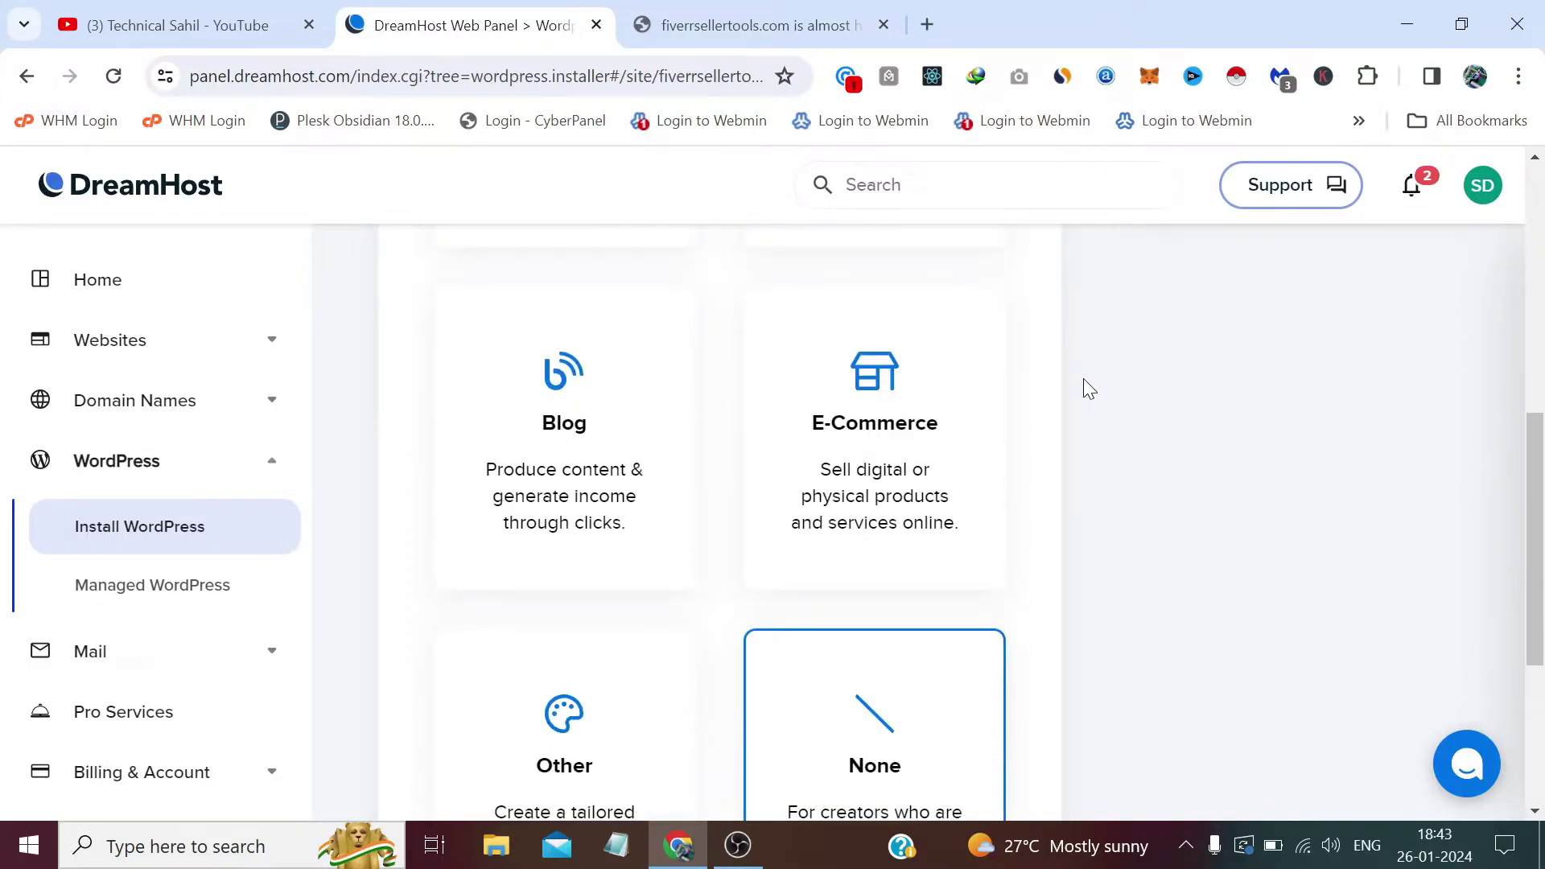
pyautogui.scroll(-4, 1083, 386)
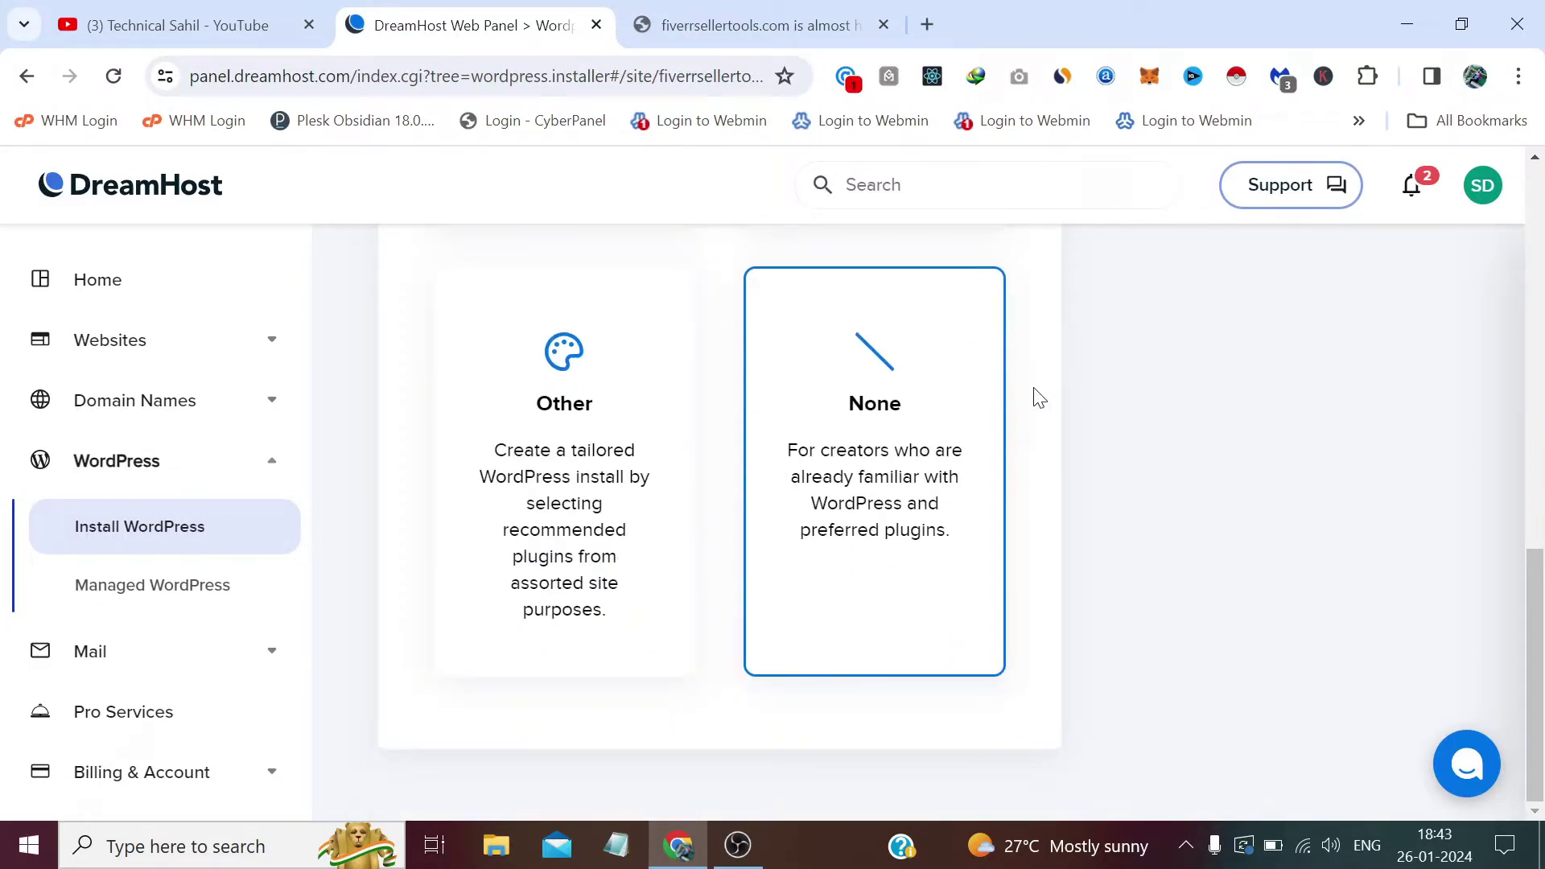
pyautogui.scroll(4, 1028, 418)
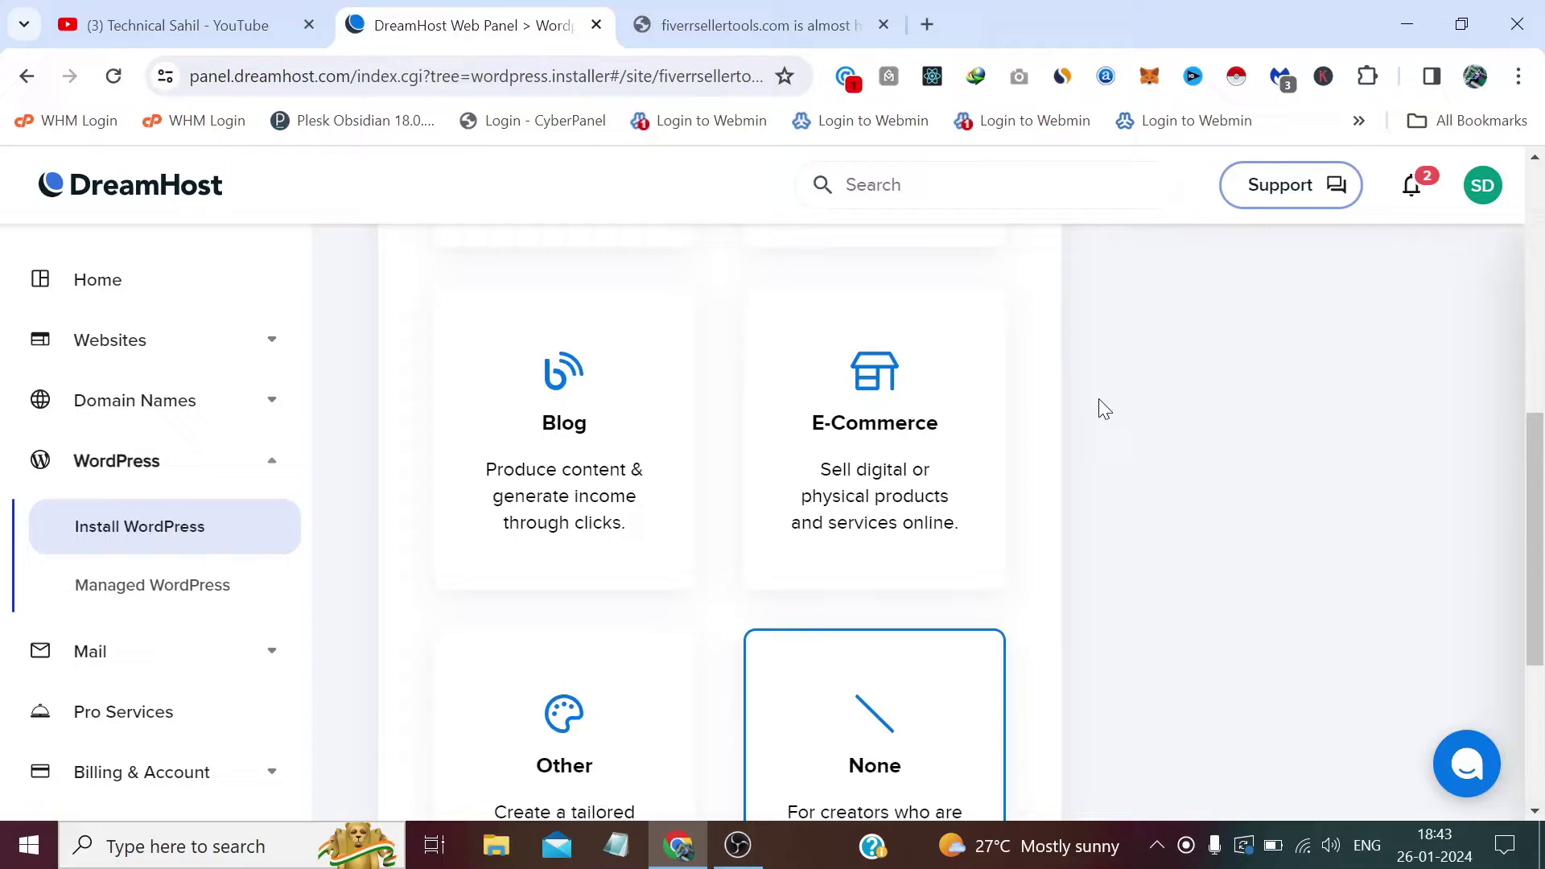
pyautogui.scroll(4, 1098, 399)
pyautogui.scroll(1, 1099, 398)
pyautogui.scroll(-1, 1143, 451)
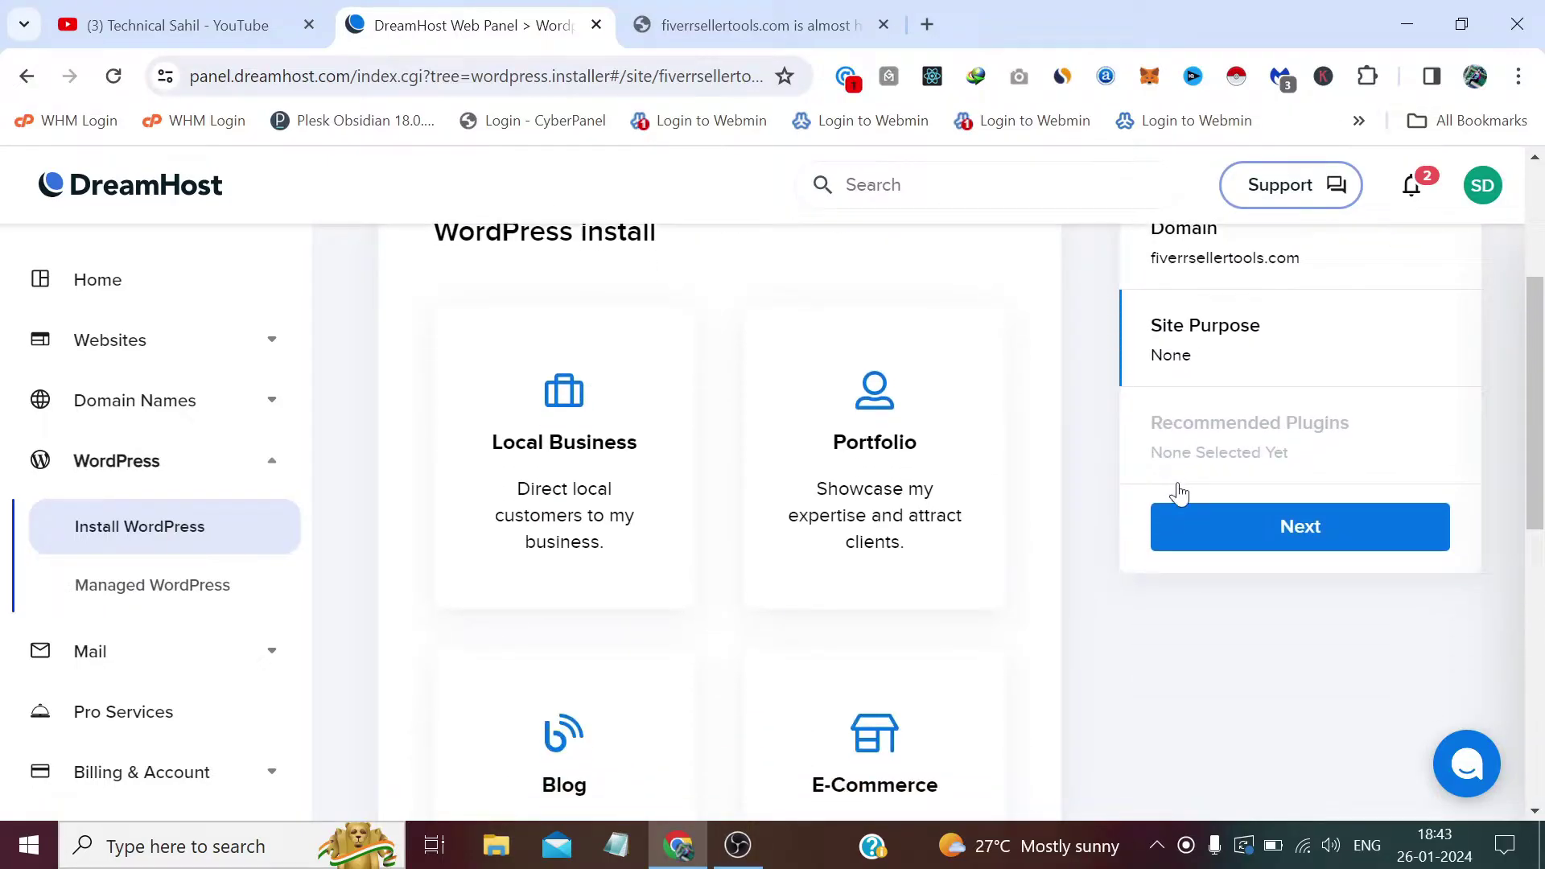
# Uncheck WP Super Cache, keeping only DreamHost Panel Login, and install WordPress on fiverrsellertools.com
pyautogui.click(1280, 528)
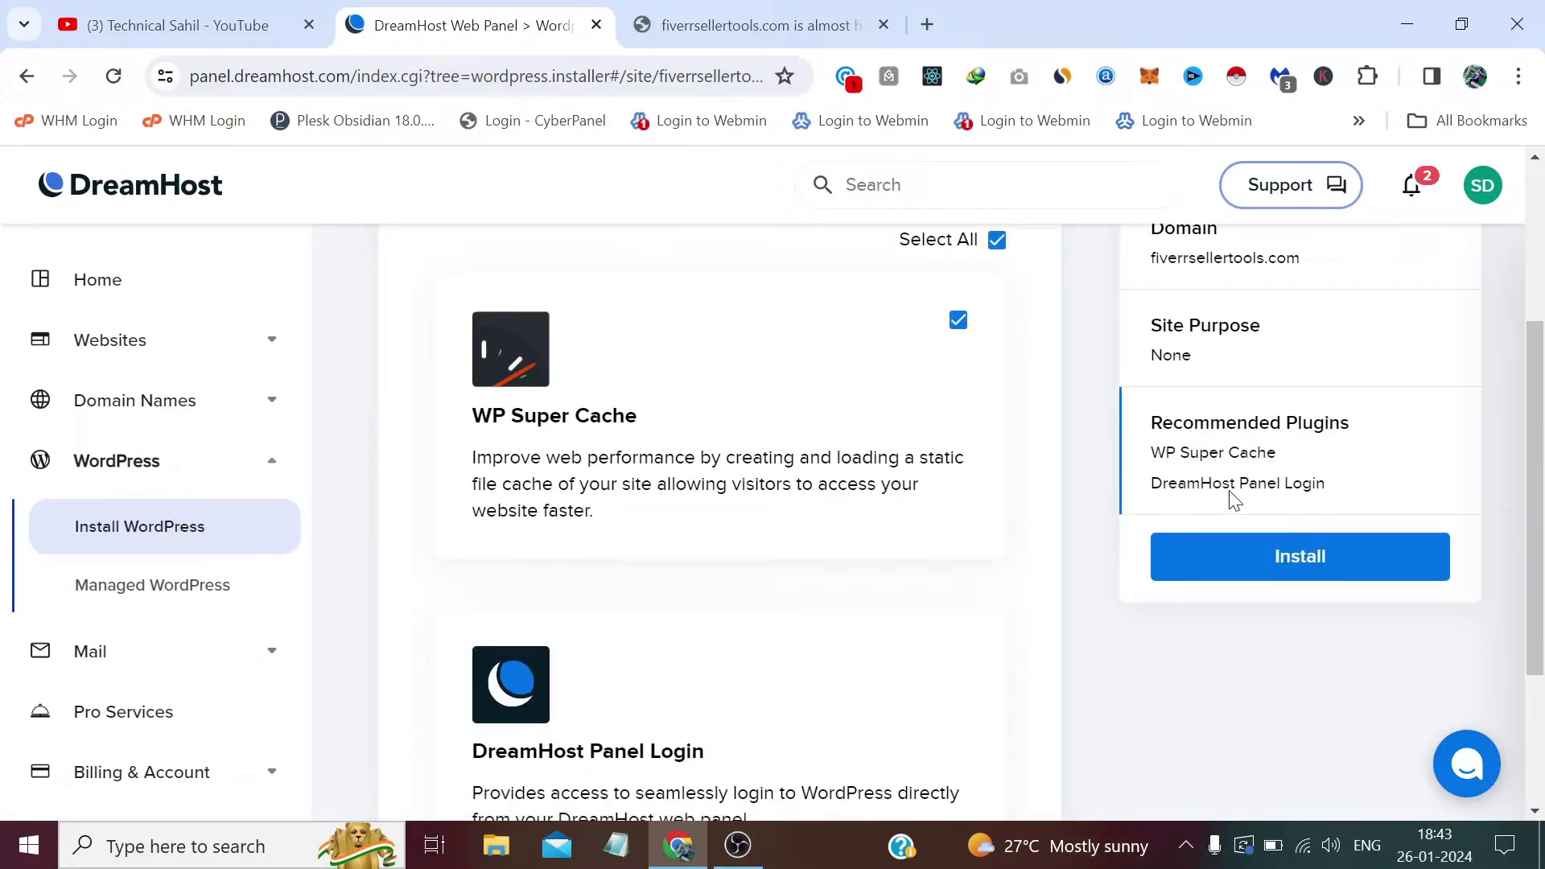
pyautogui.scroll(3, 1055, 424)
pyautogui.click(959, 565)
pyautogui.scroll(-4, 972, 565)
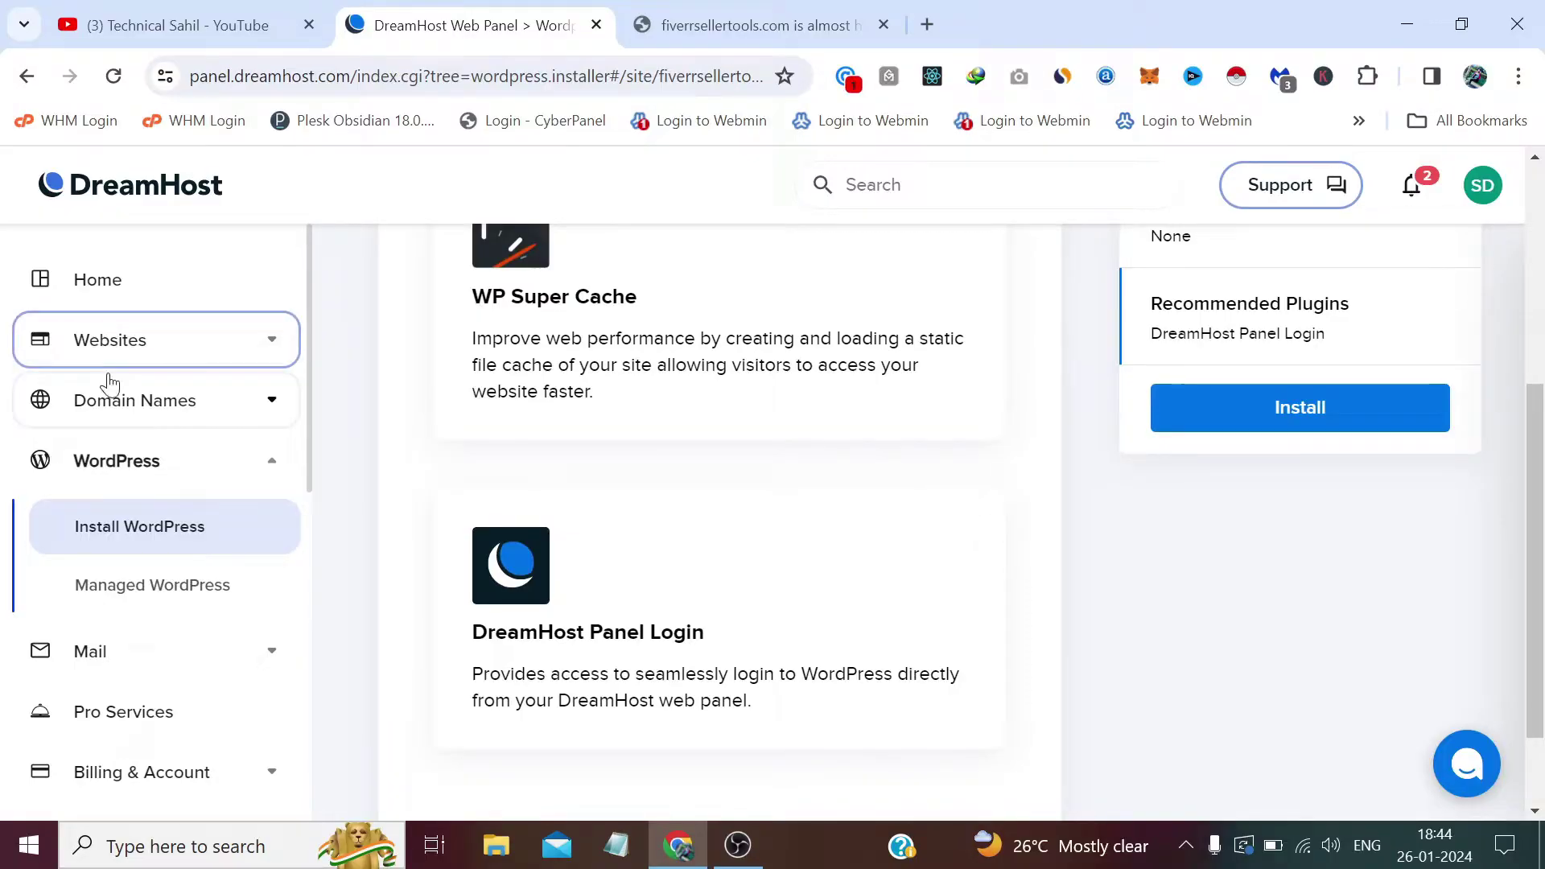
pyautogui.scroll(1, 1213, 491)
pyautogui.scroll(-3, 1212, 486)
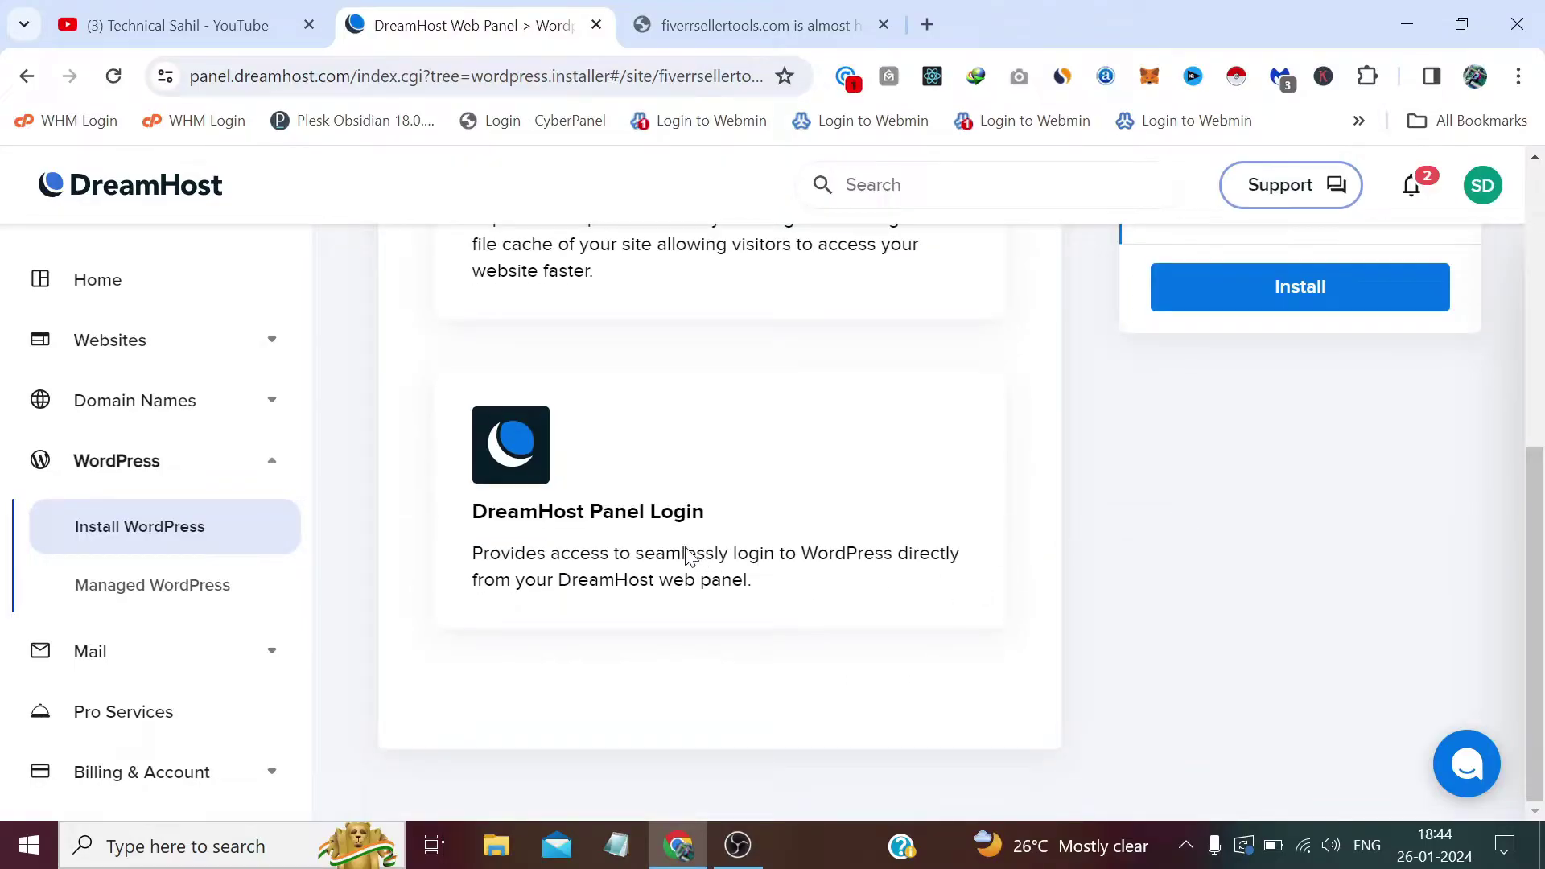
pyautogui.scroll(3, 1124, 502)
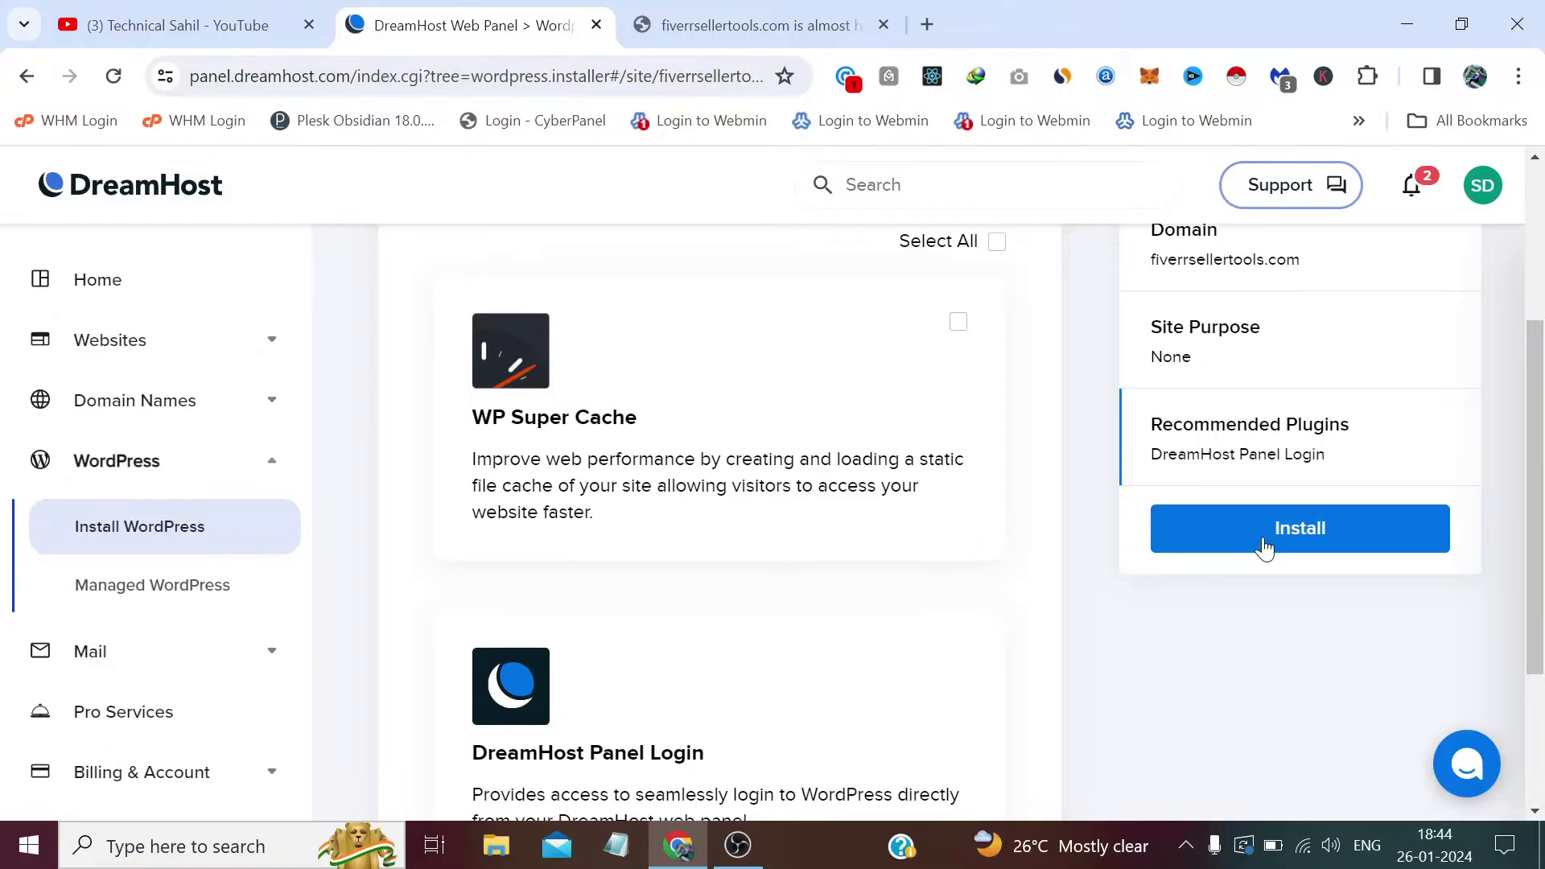
pyautogui.click(1291, 539)
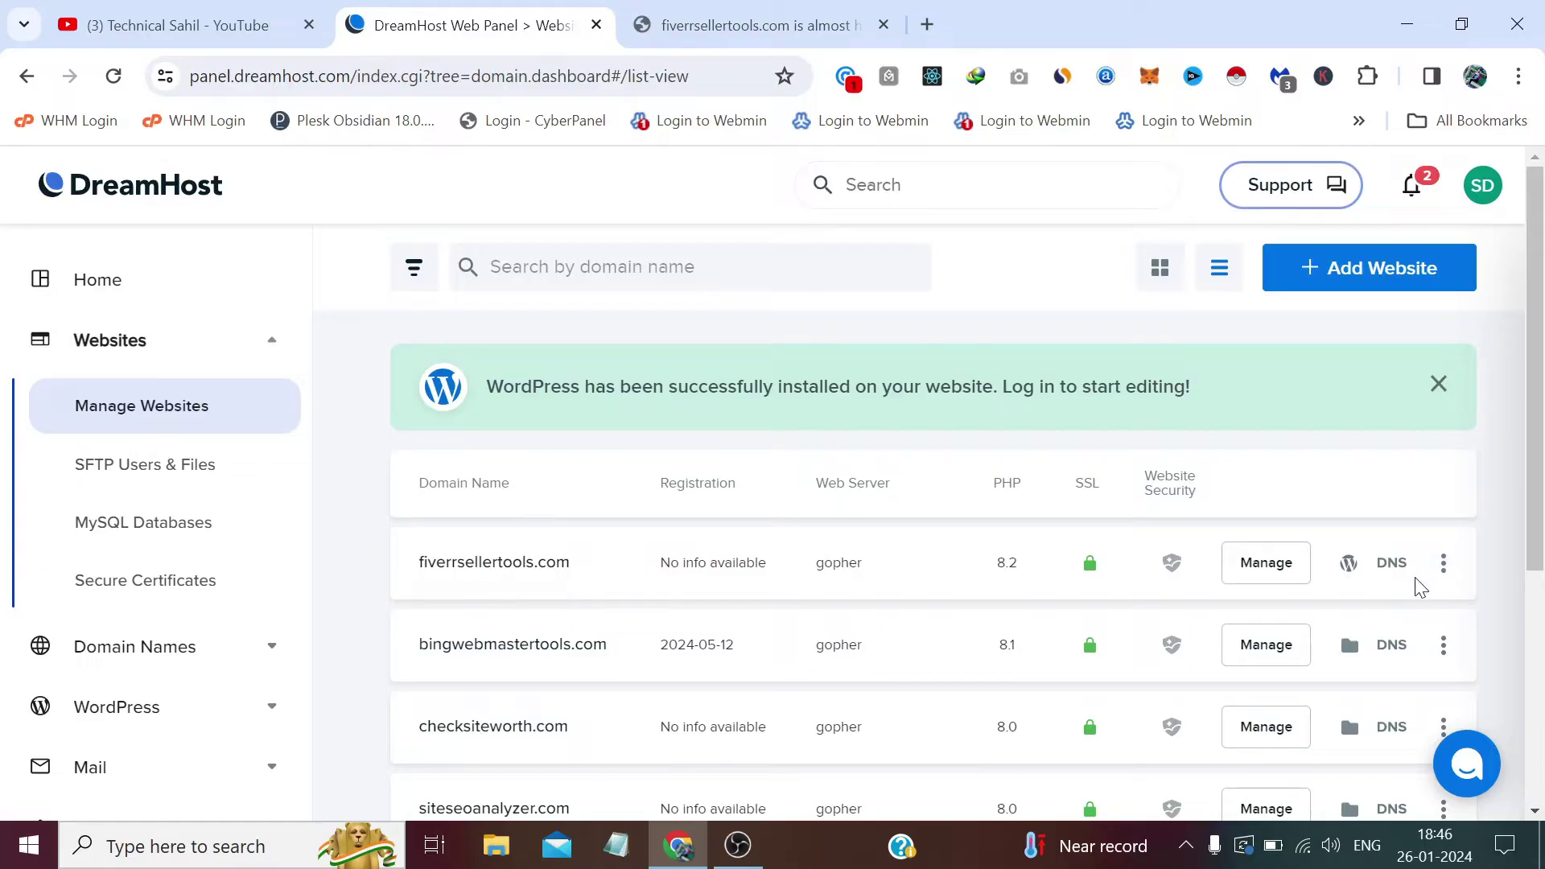
# Log in to fiverrsellertools.com's WordPress admin from its row's options menu
pyautogui.click(1443, 563)
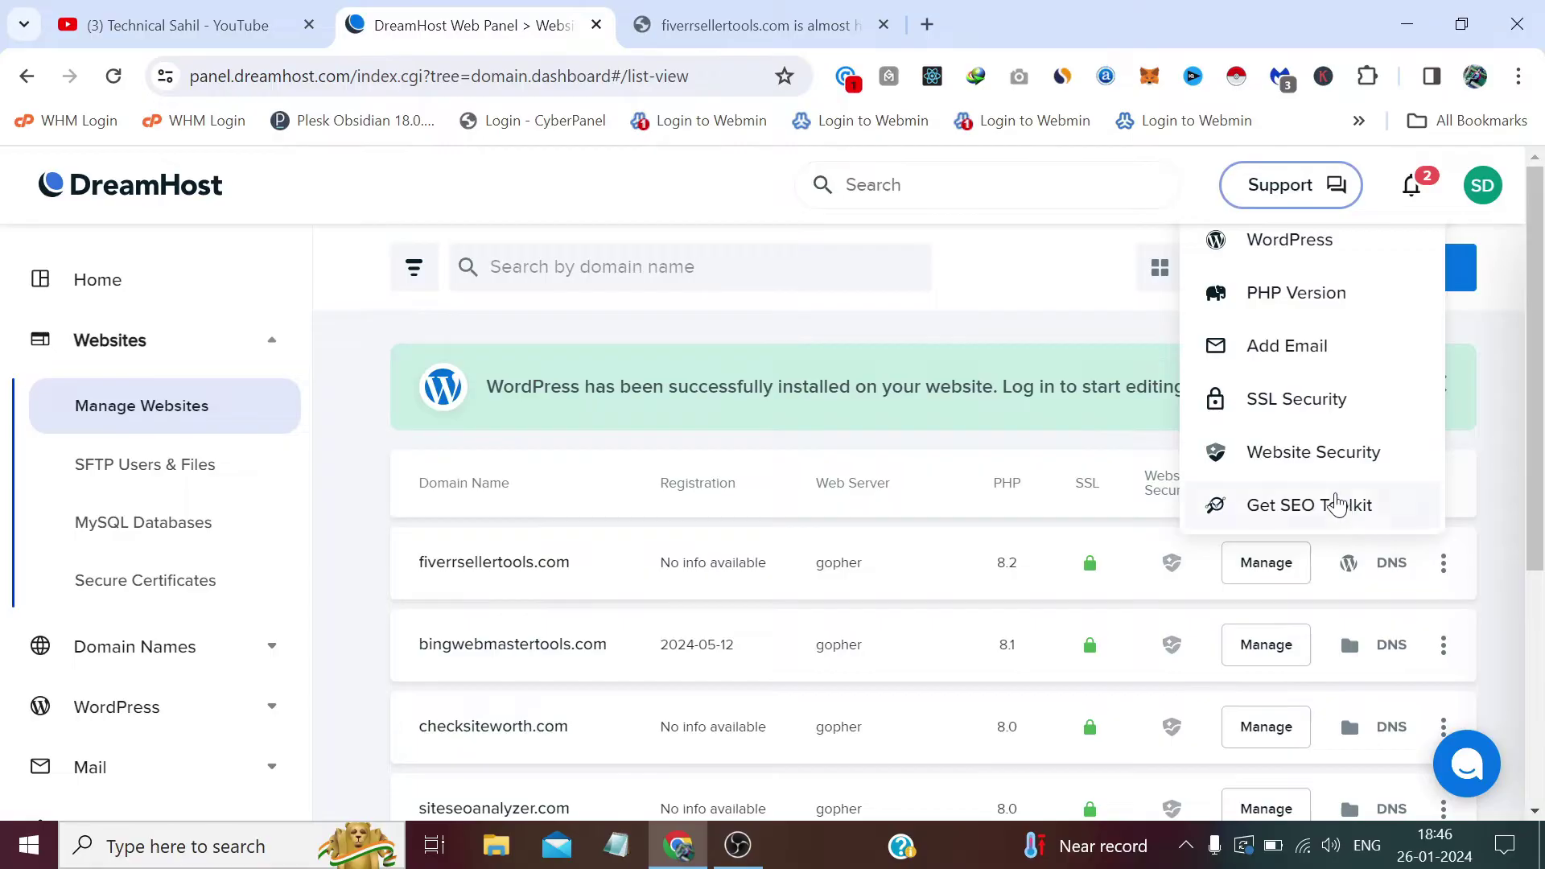
pyautogui.click(1314, 241)
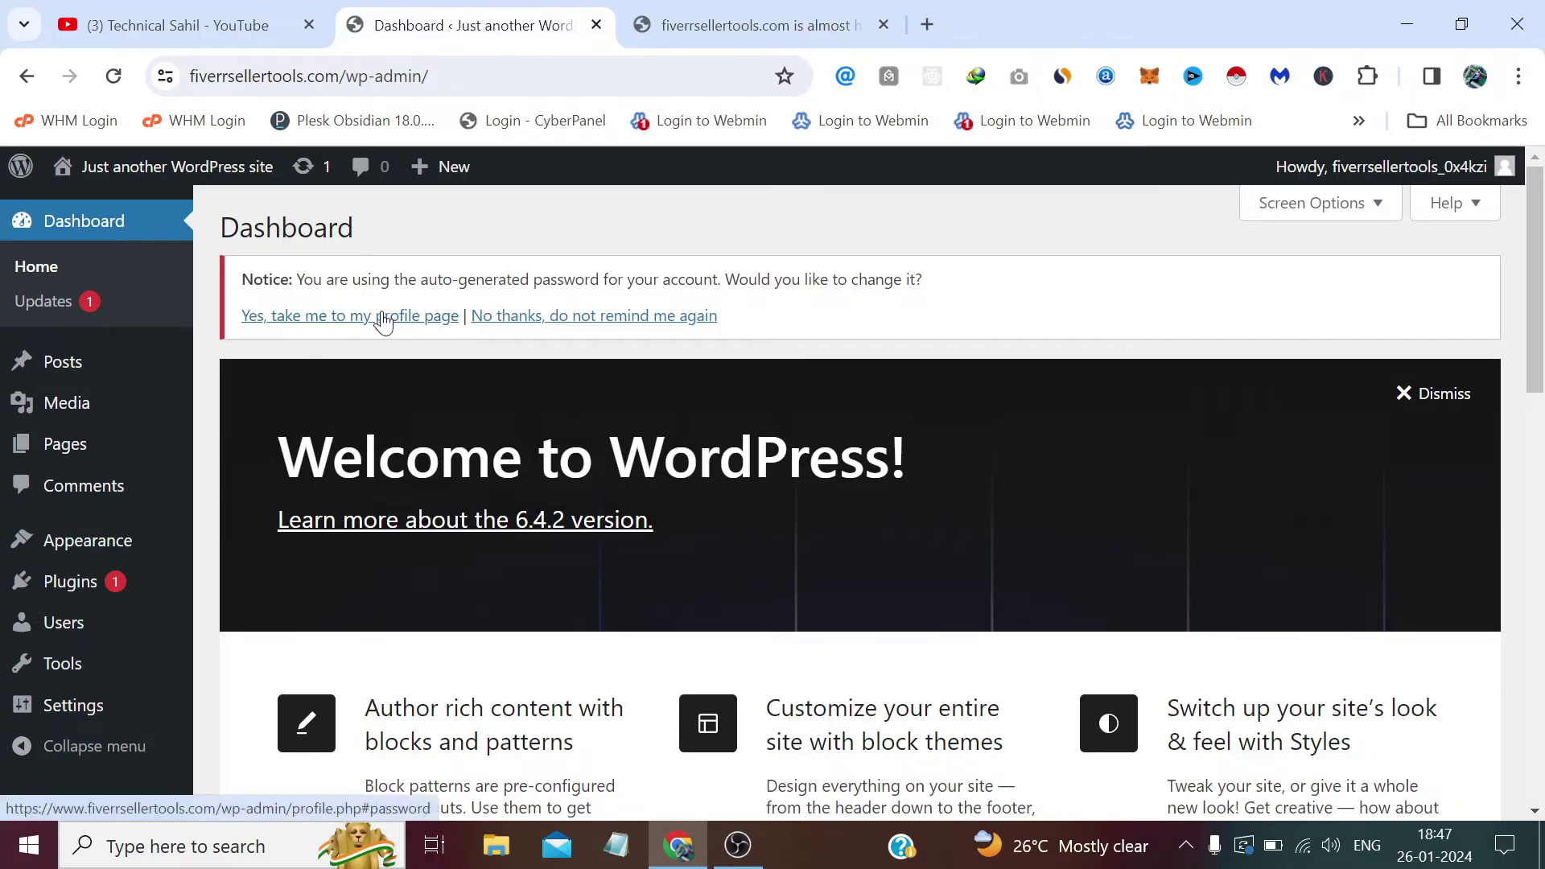
# Go back in the panel and reload fiverrsellertools.com to load the new WordPress site
pyautogui.click(22, 77)
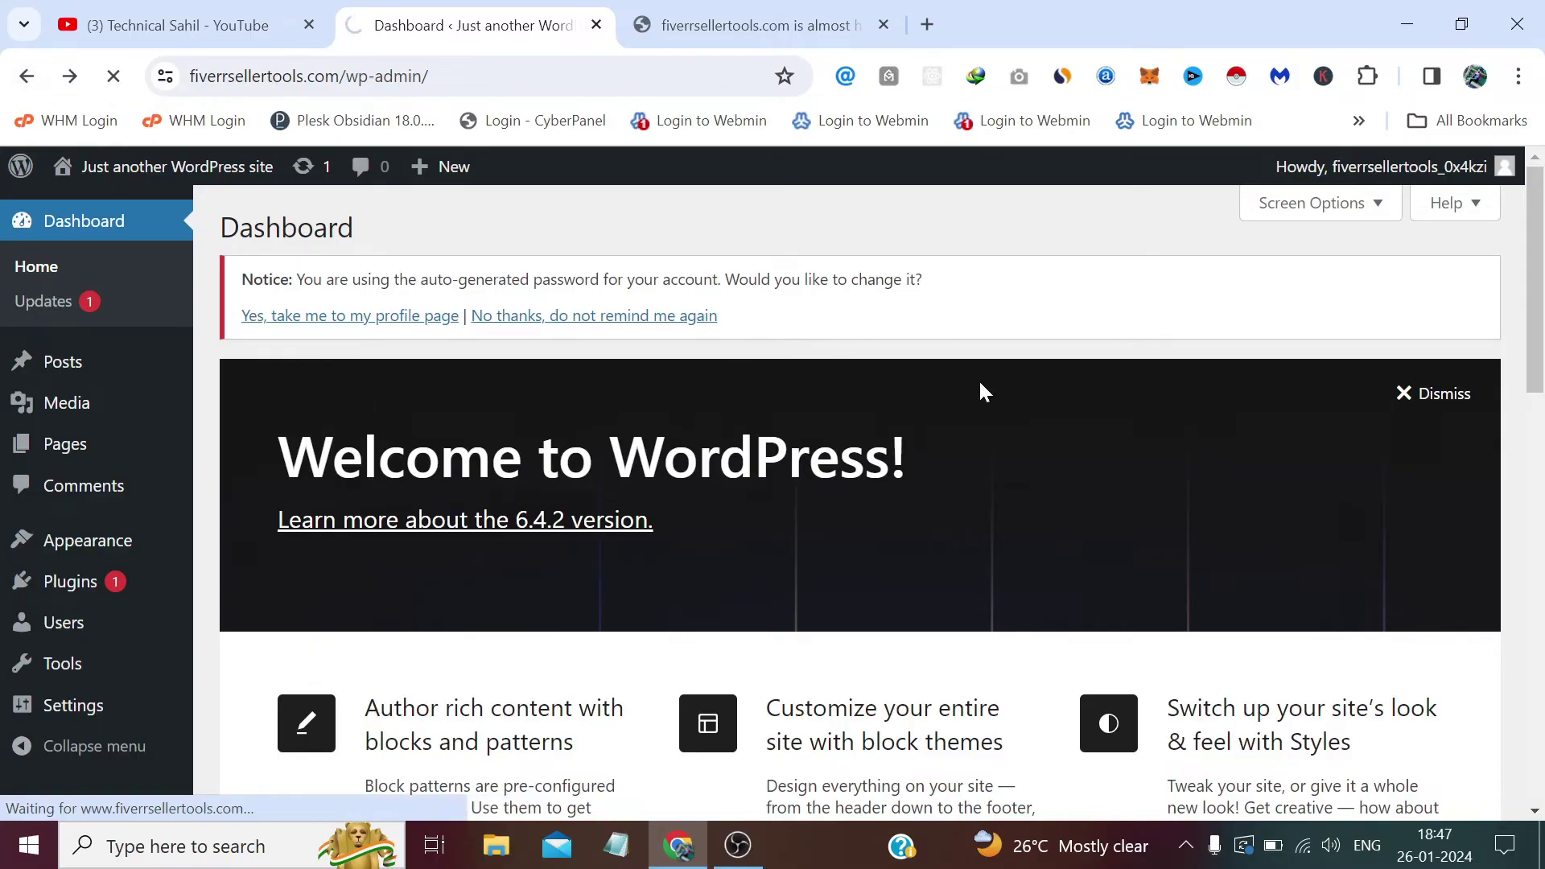
pyautogui.click(801, 12)
pyautogui.click(573, 72)
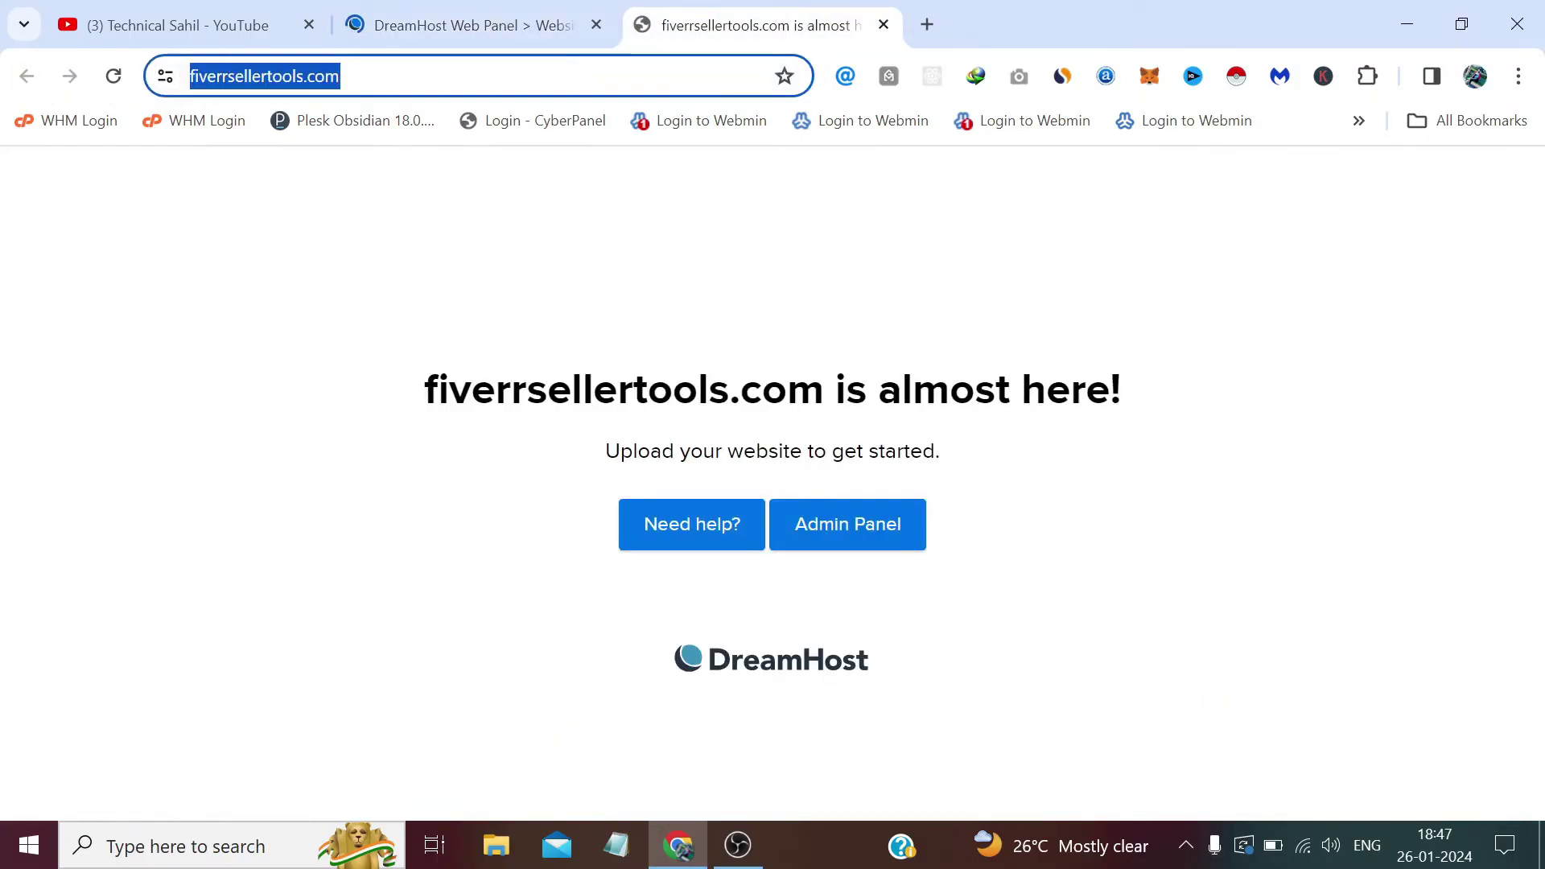
pyautogui.press('Return')
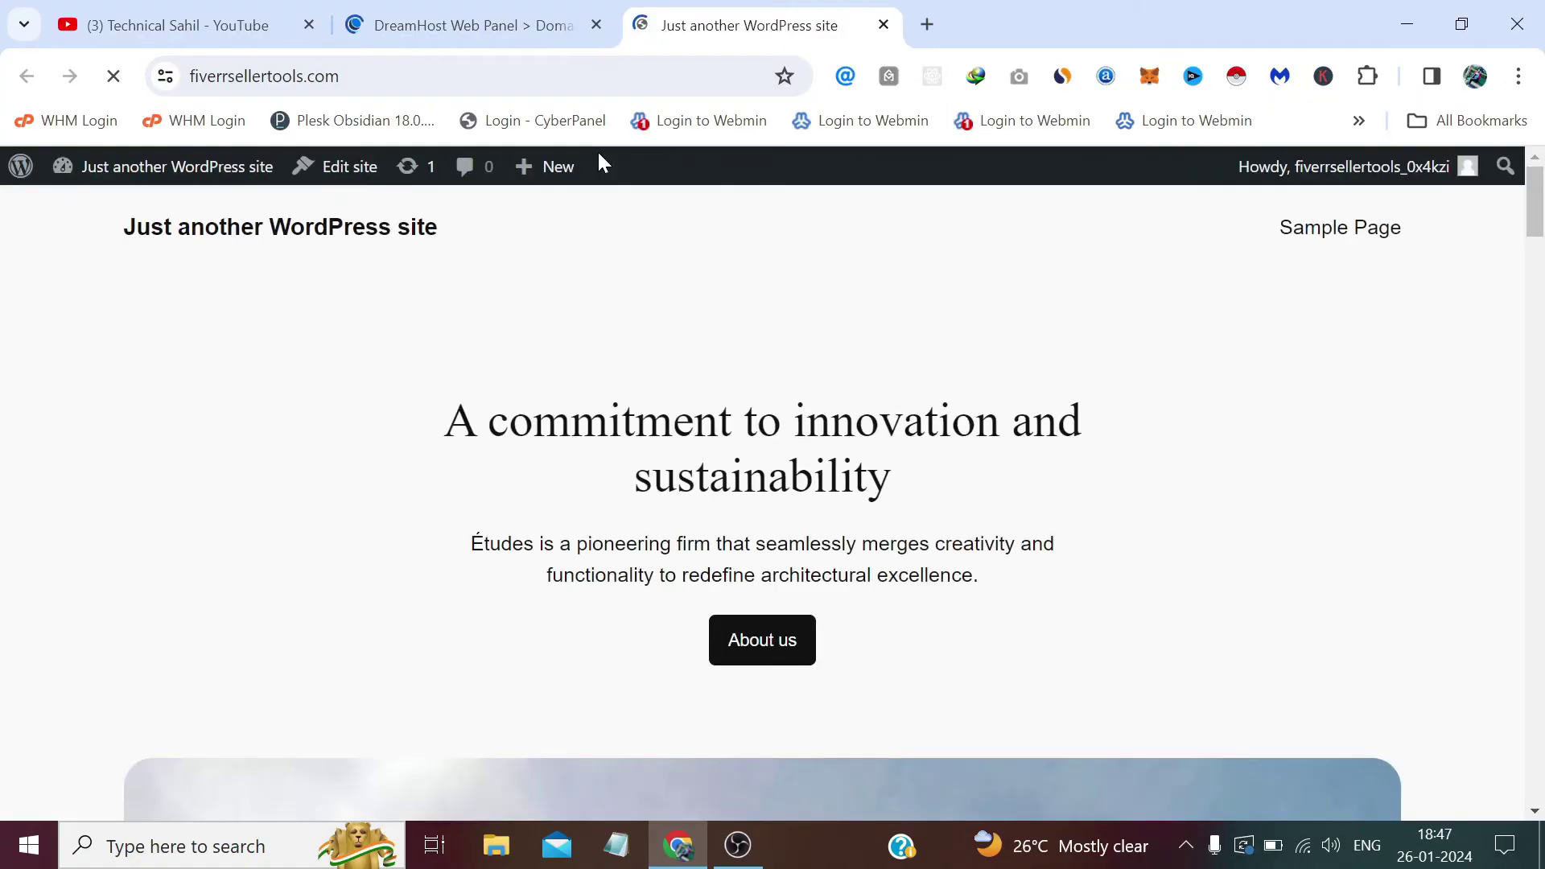
# Scroll through the default-theme homepage, then return to the DreamHost Web Panel tab
pyautogui.scroll(-1, 532, 267)
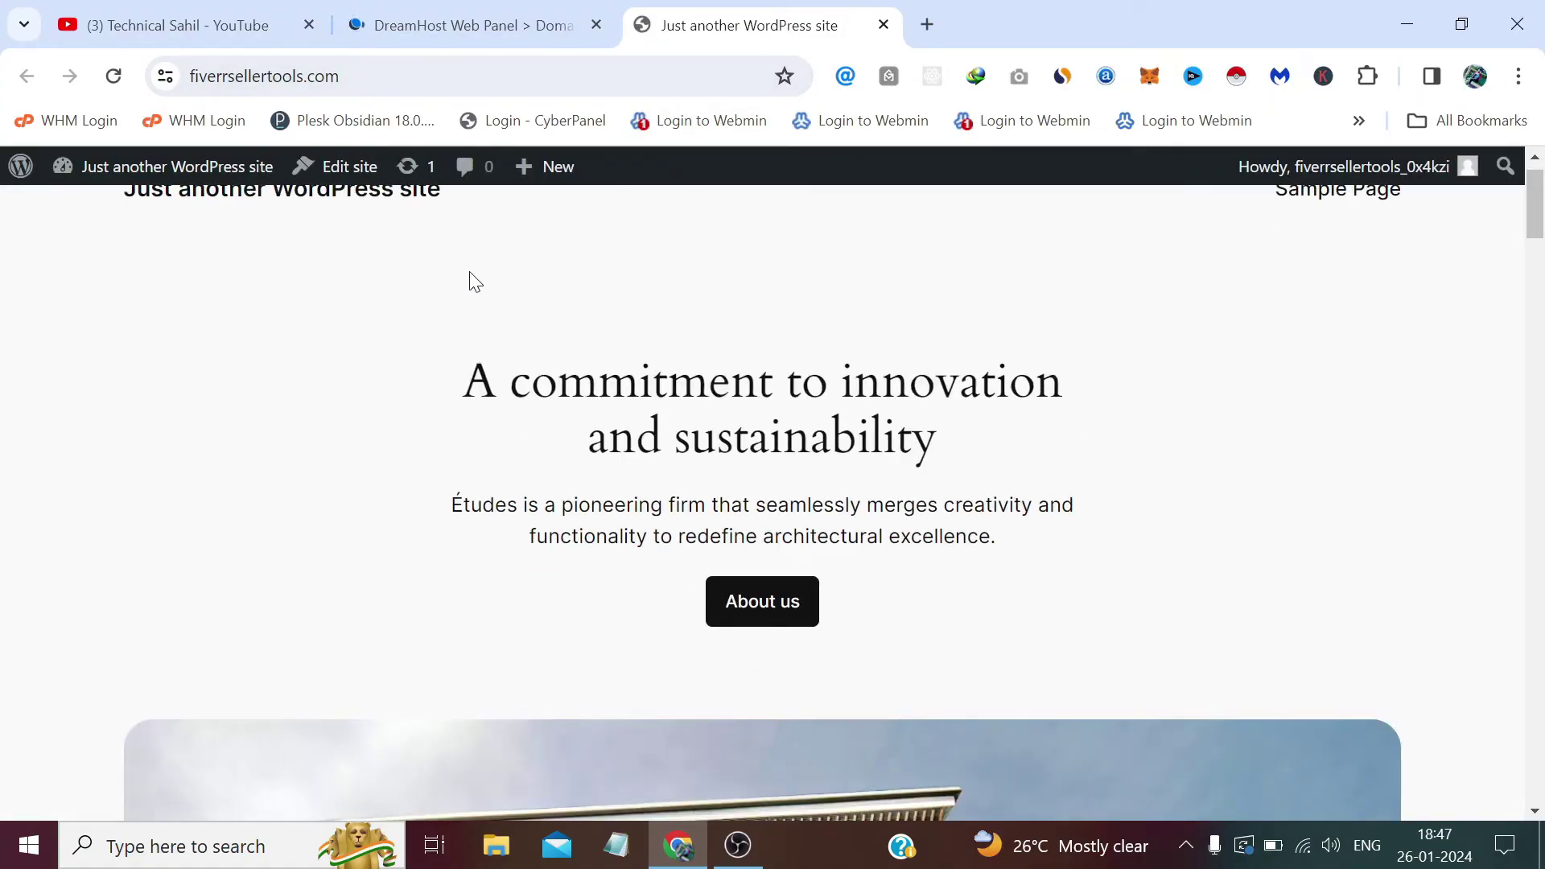
pyautogui.scroll(1, 528, 310)
pyautogui.scroll(-8, 676, 348)
pyautogui.scroll(-10, 676, 342)
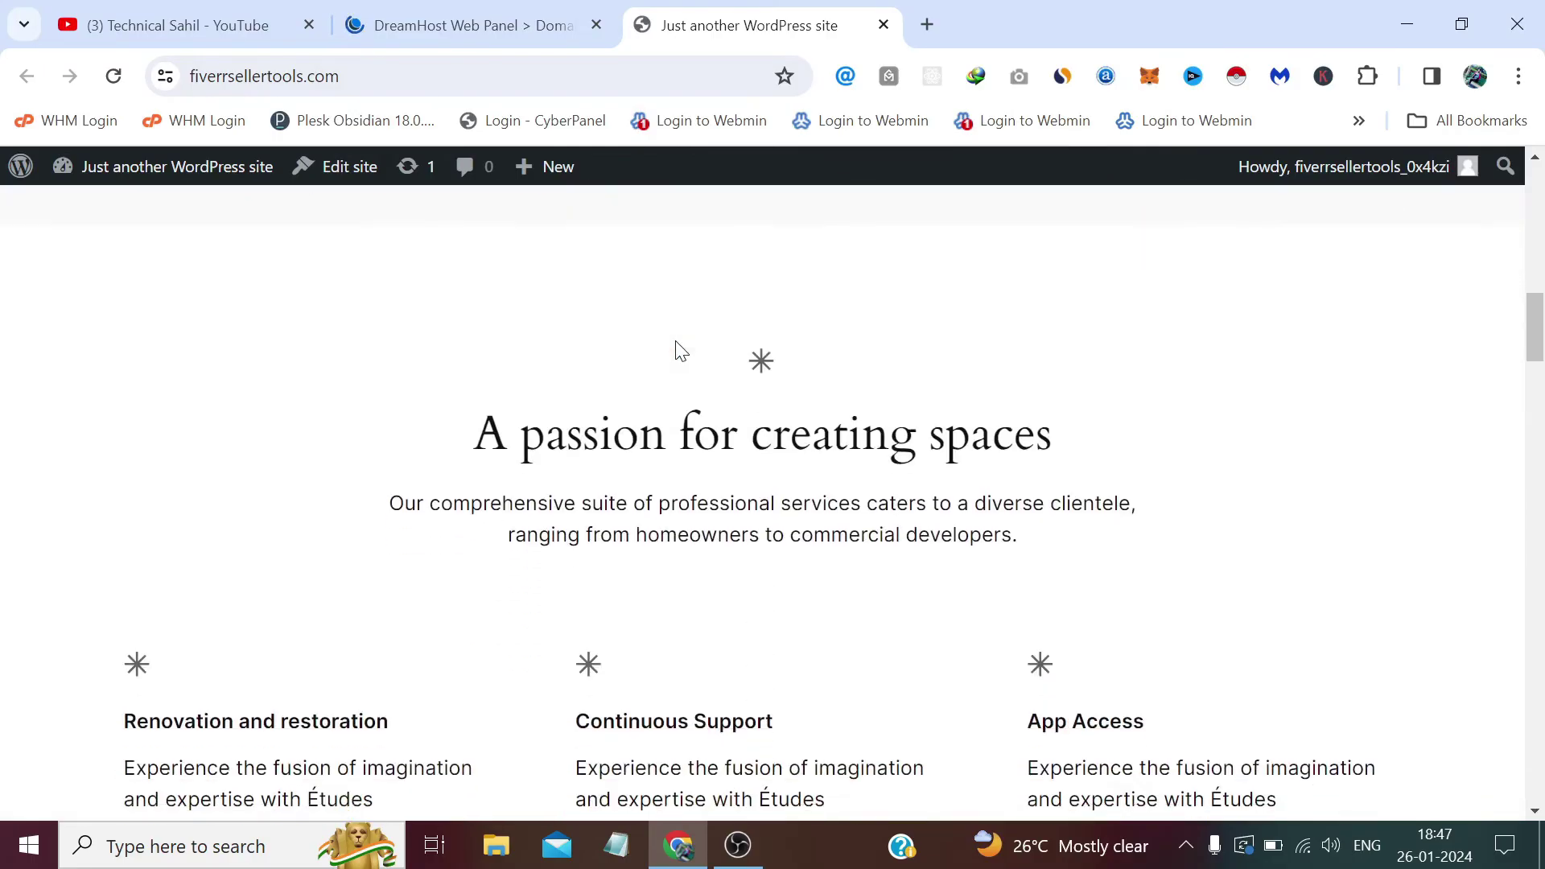
pyautogui.scroll(-5, 676, 342)
pyautogui.scroll(-15, 677, 346)
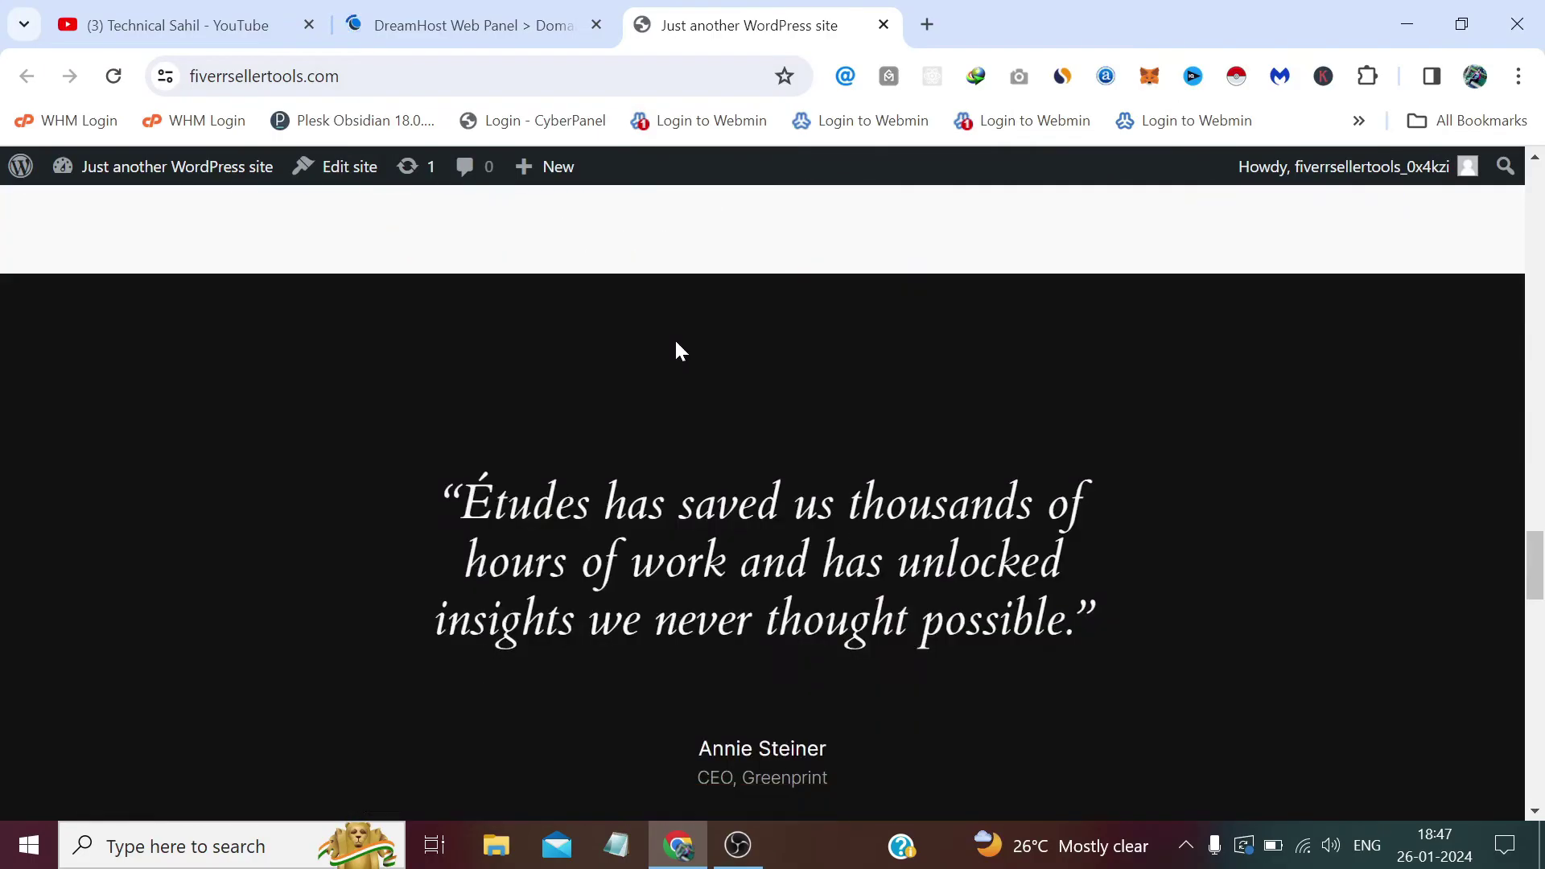
pyautogui.scroll(20, 672, 341)
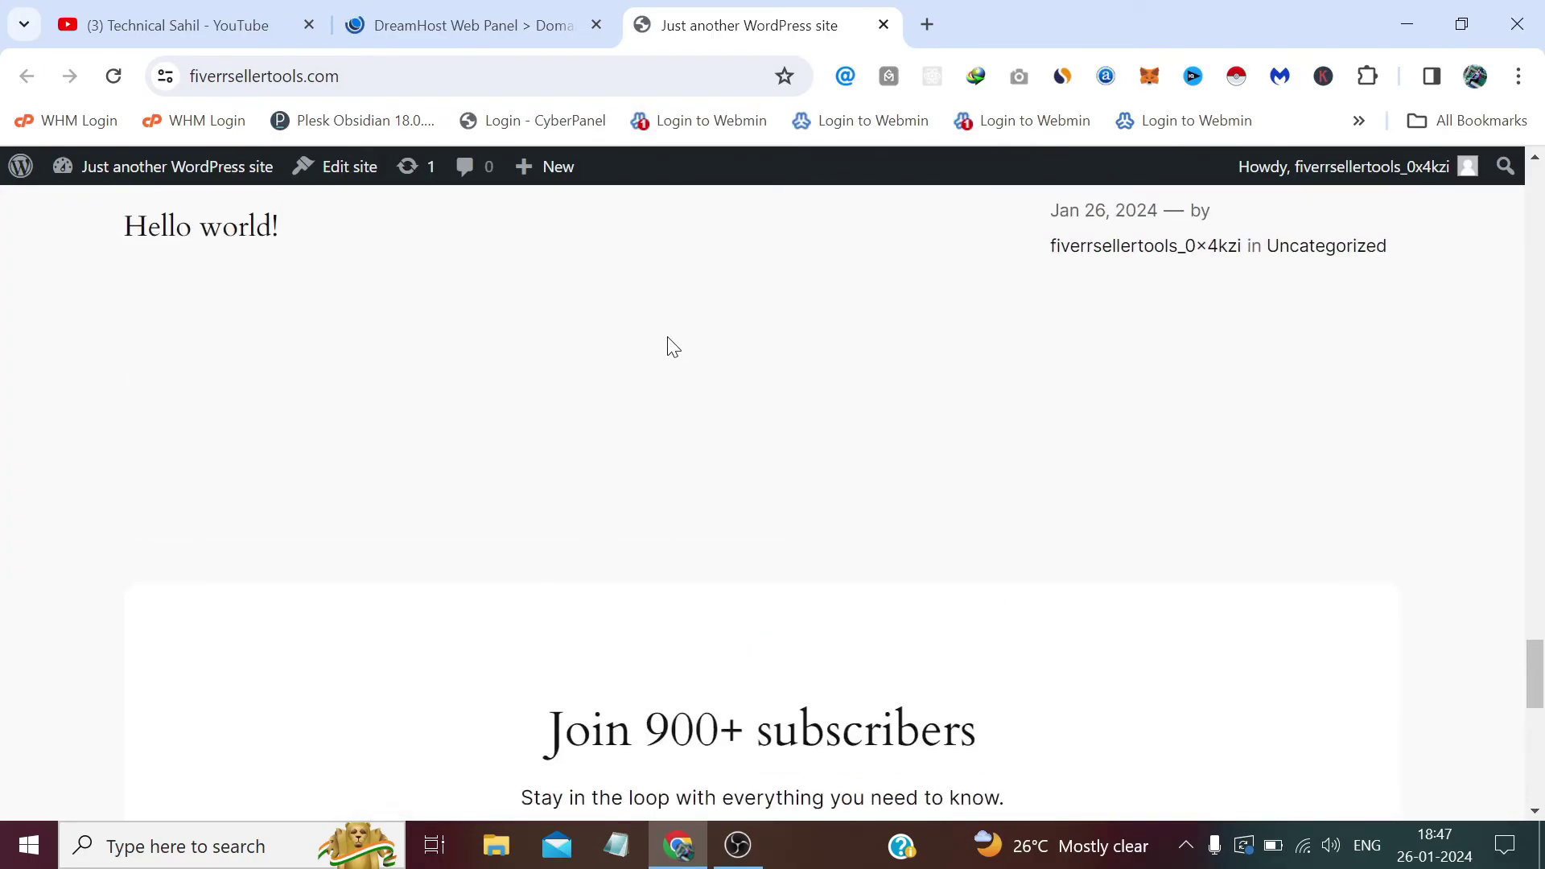
pyautogui.scroll(10, 668, 338)
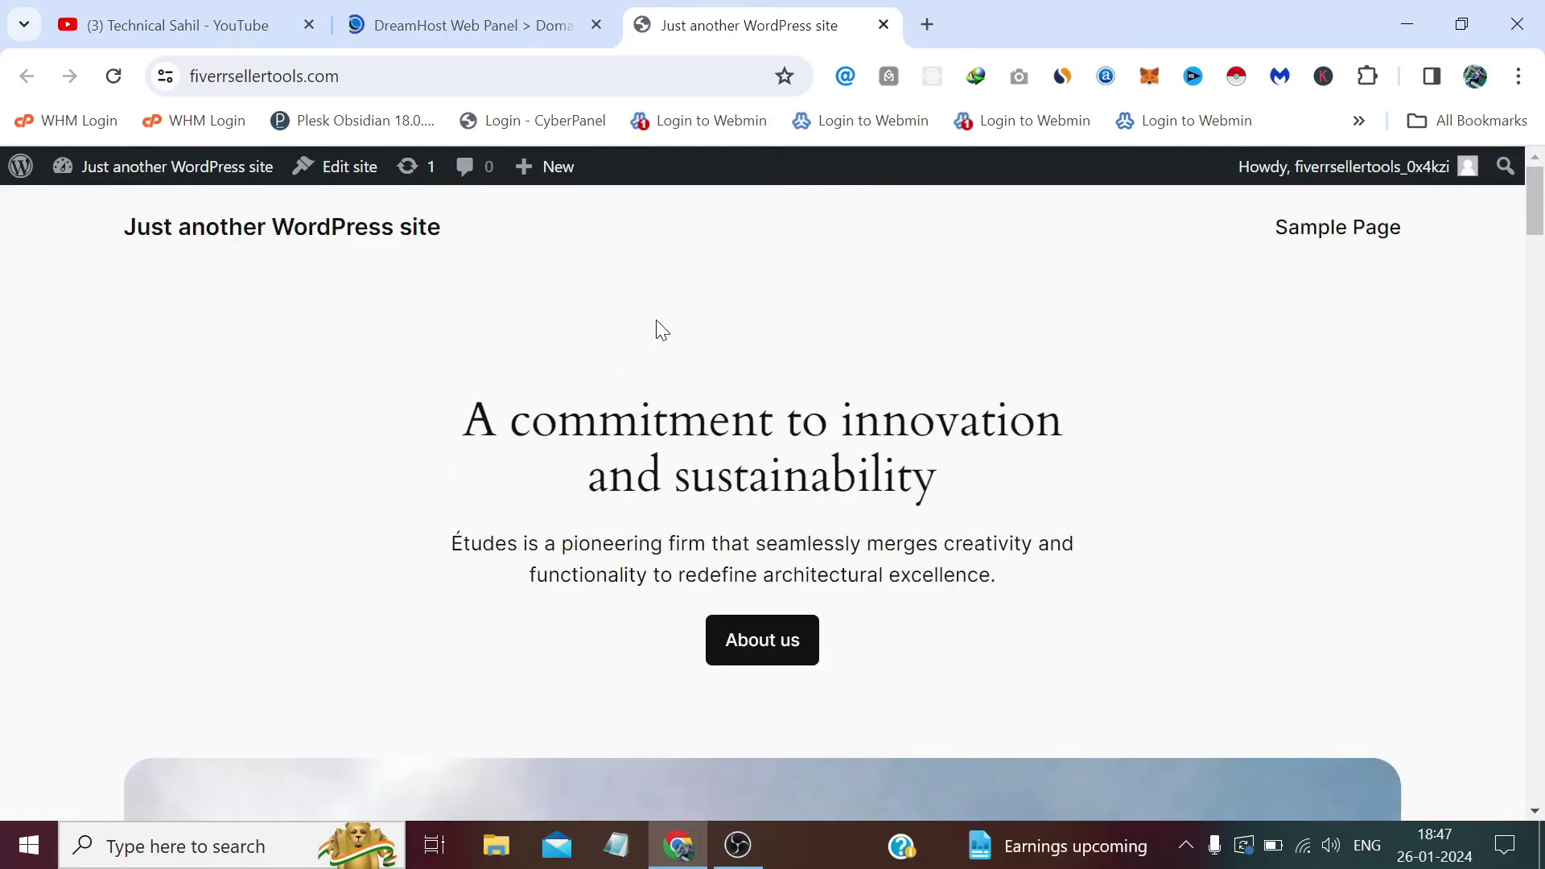
pyautogui.click(504, 16)
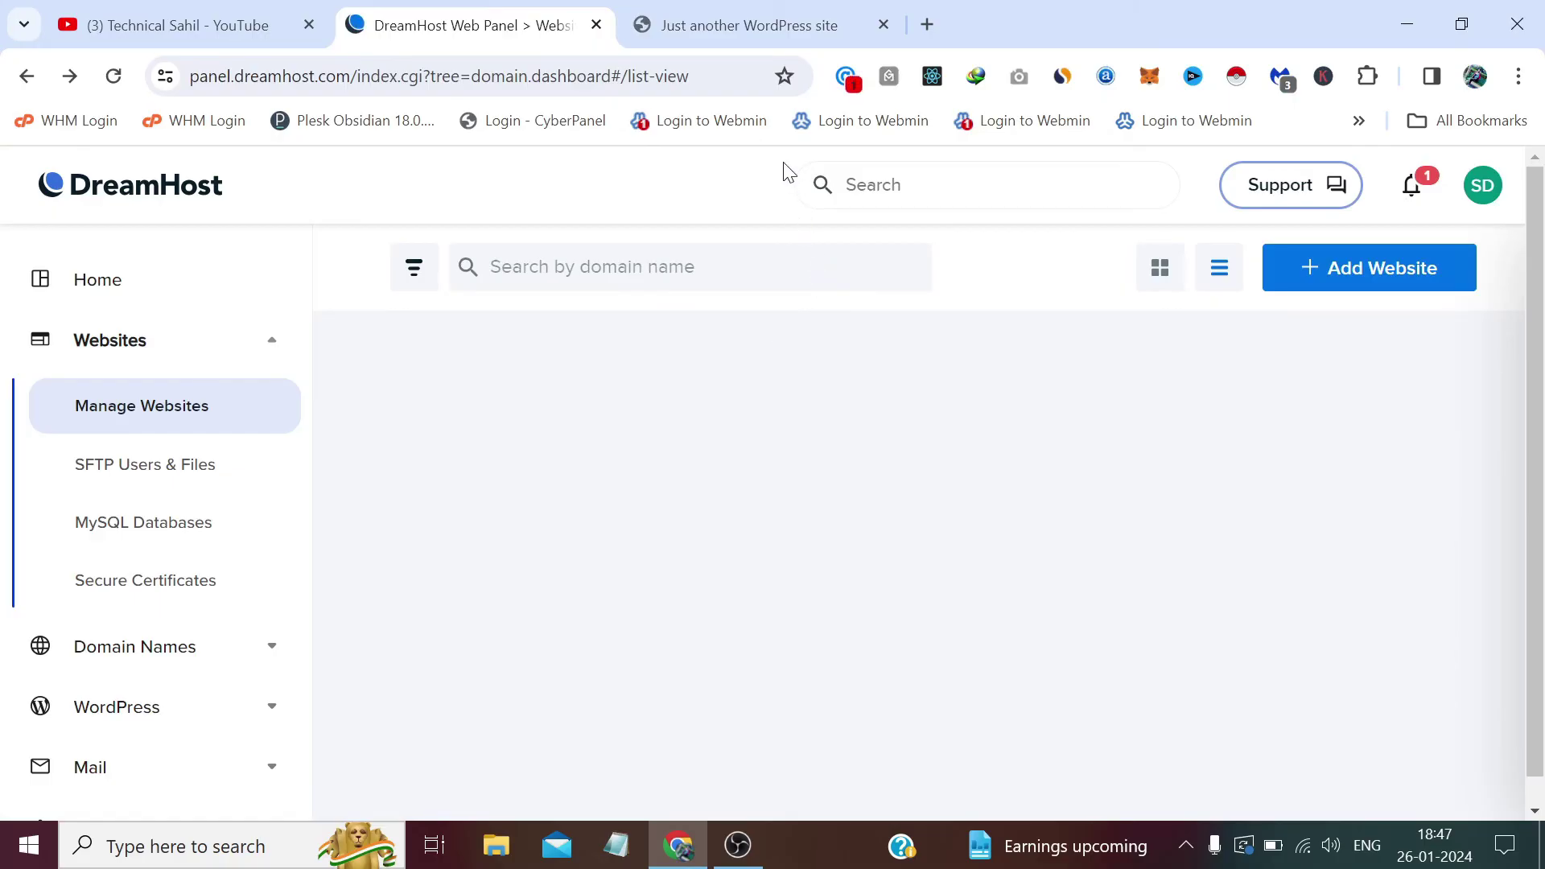